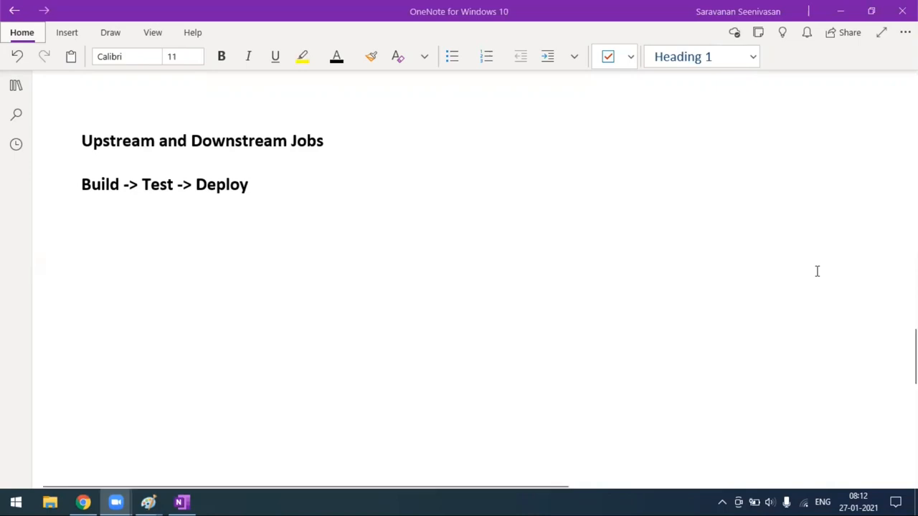
Switch to Paint to review the Build, Test, Deploy diagram, check the OneNote notes, and bring up the Jenkins dashboard in Chrome
mouse_move(149, 502)
left_click(106, 460)
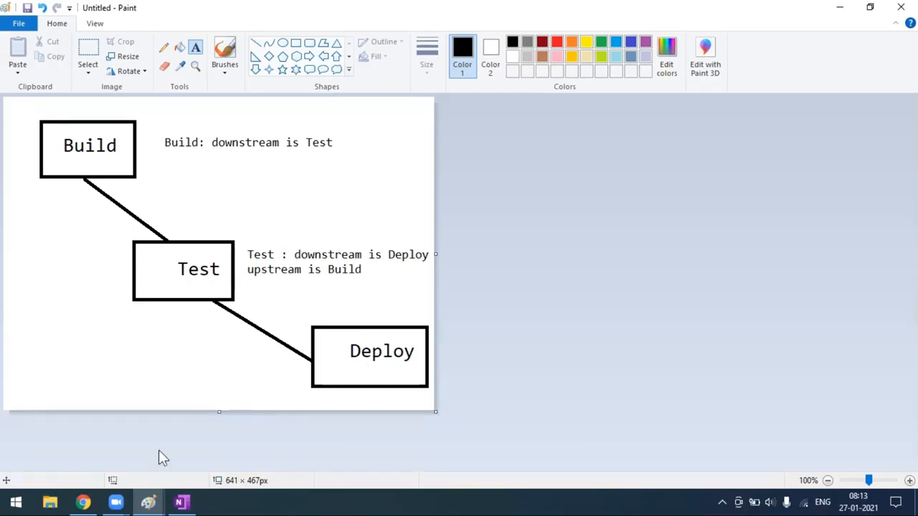
left_click(180, 502)
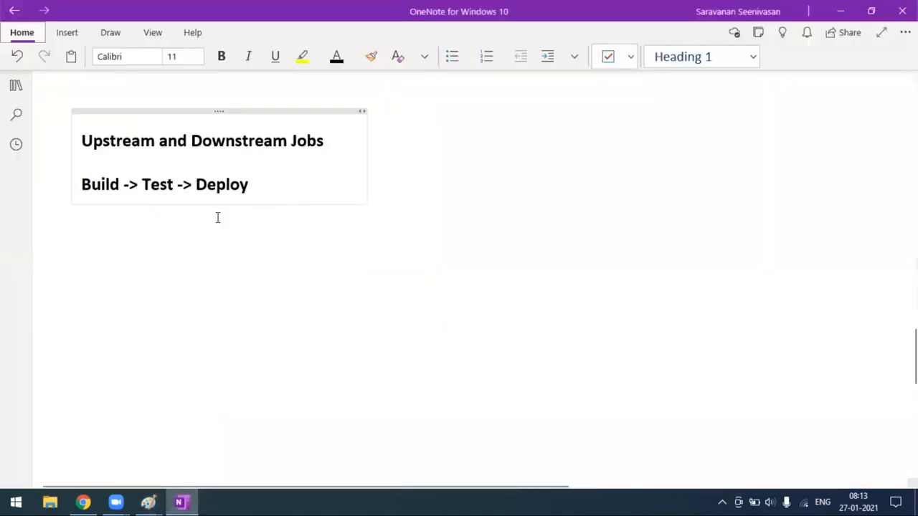
left_click(83, 502)
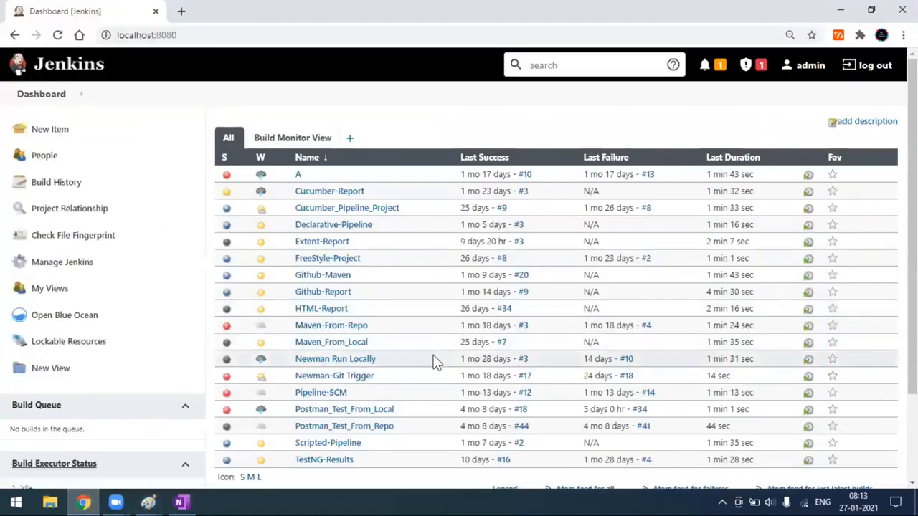
Review the BAT/Smoke, Regression, End to end diagram and the Build, Test, Deploy diagram in Paint, returning to Jenkins in Chrome
mouse_move(147, 501)
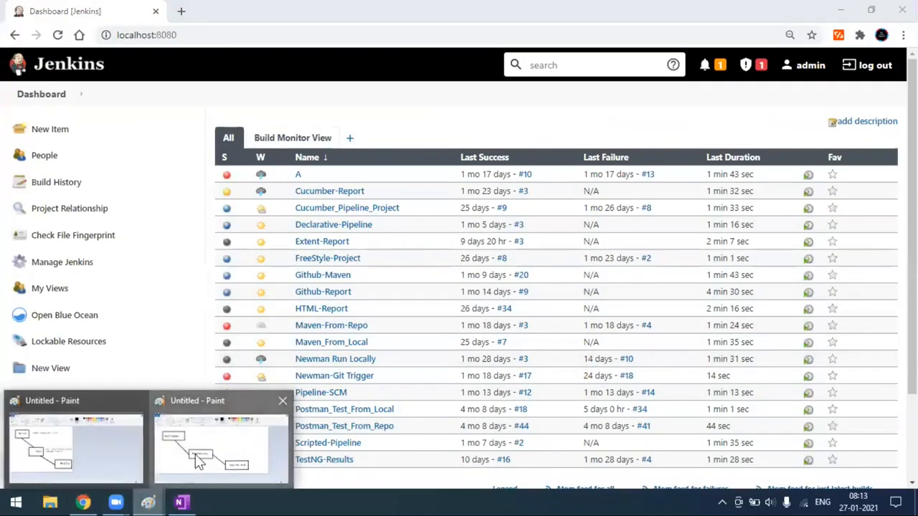
left_click(219, 439)
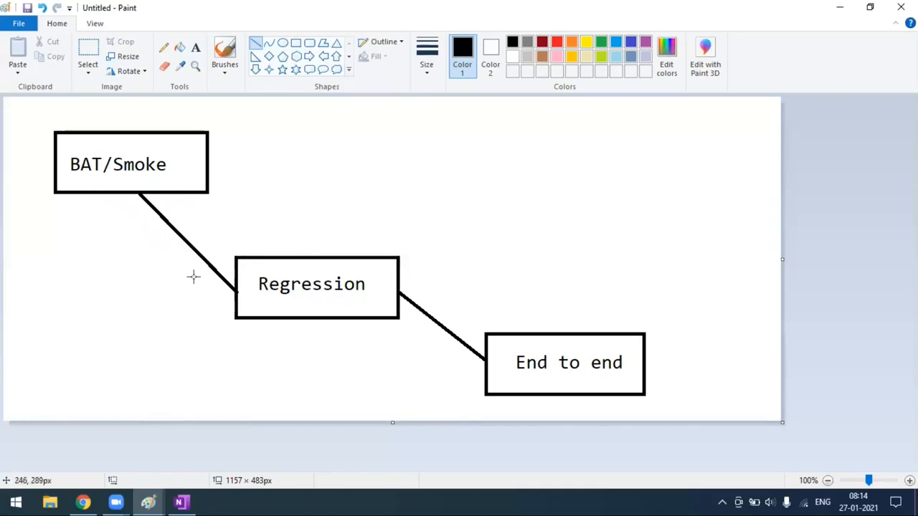
left_click(85, 501)
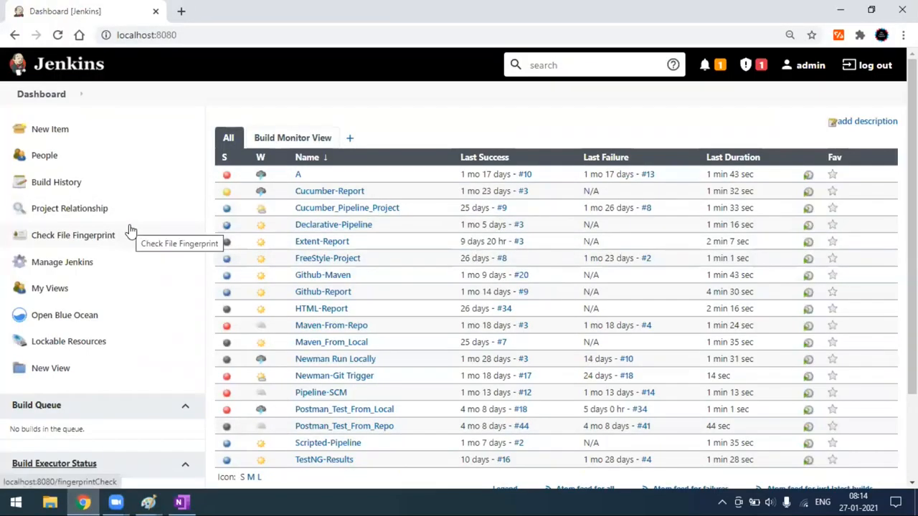
mouse_move(147, 502)
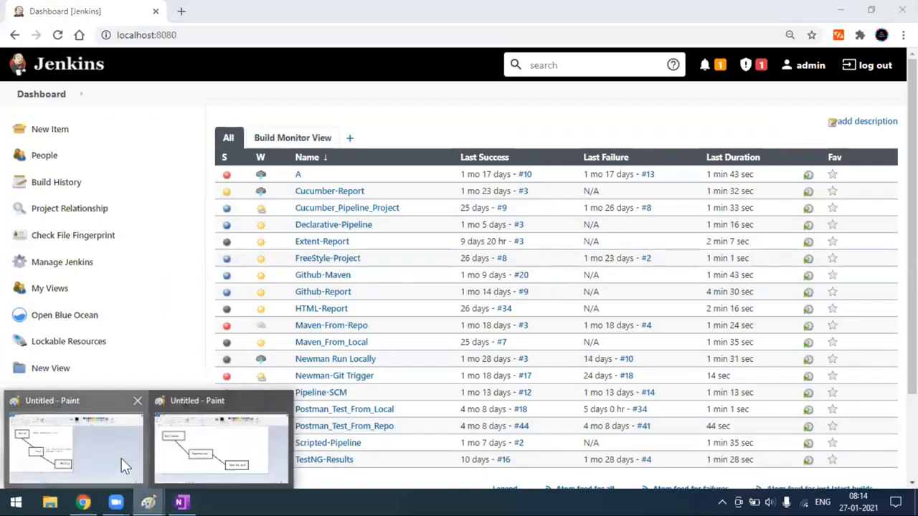
left_click(122, 459)
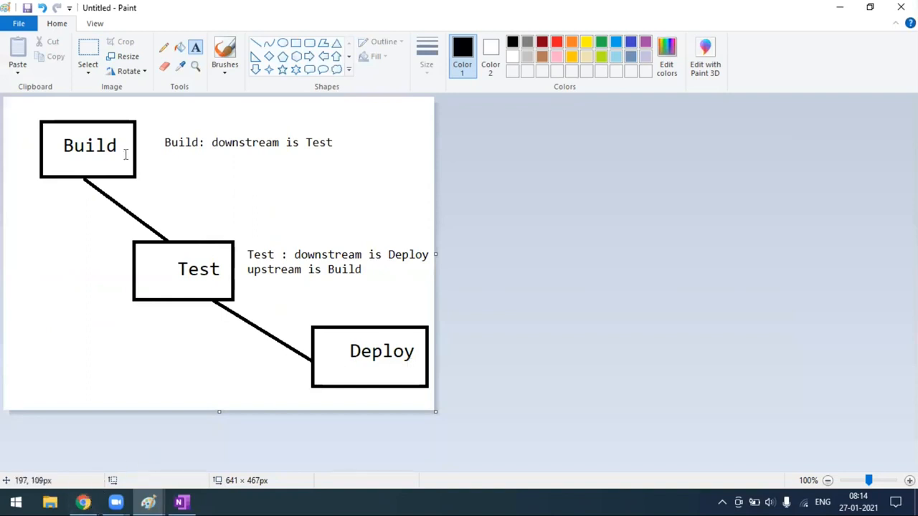
left_click(83, 502)
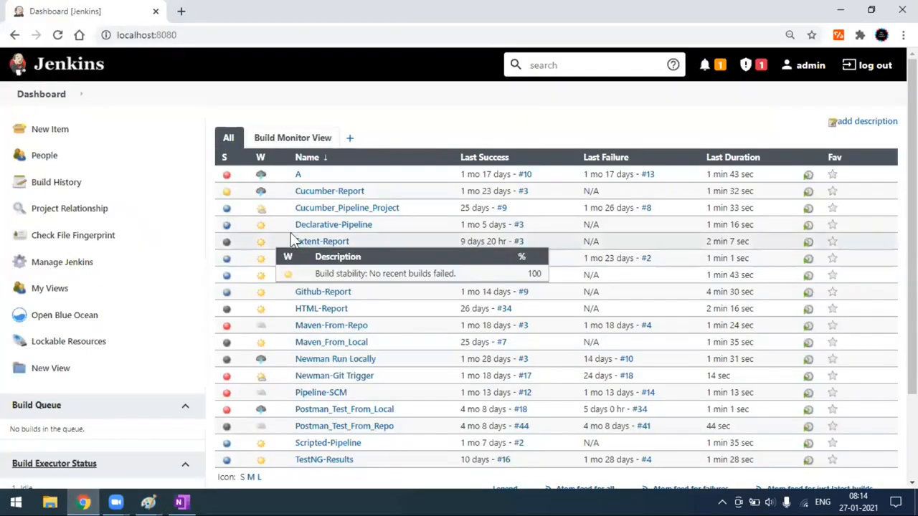
Create a new Freestyle project named 1_SampleBuild
left_click(66, 140)
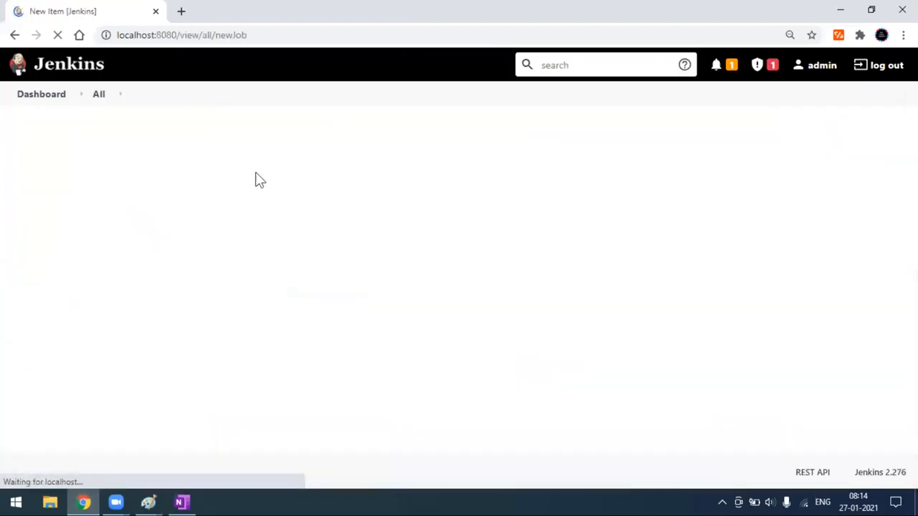
left_click(262, 175)
type("1_SampleBuild")
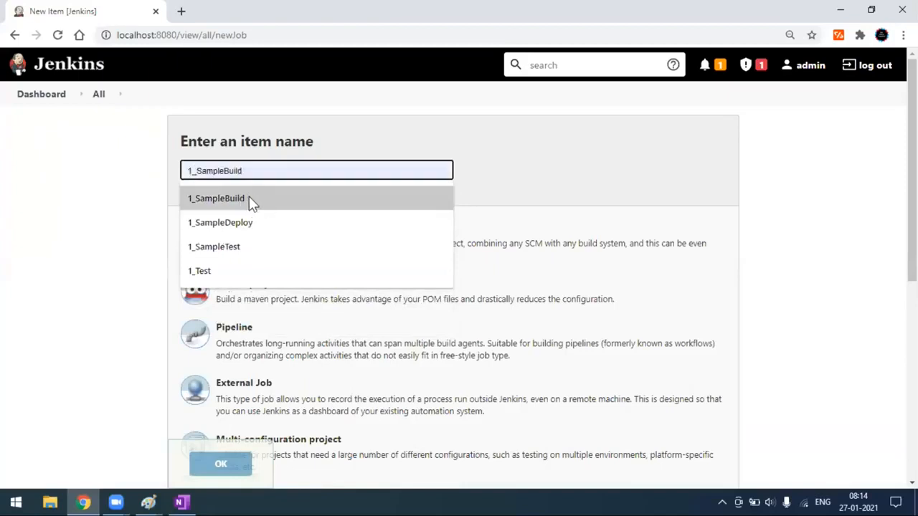
left_click(242, 201)
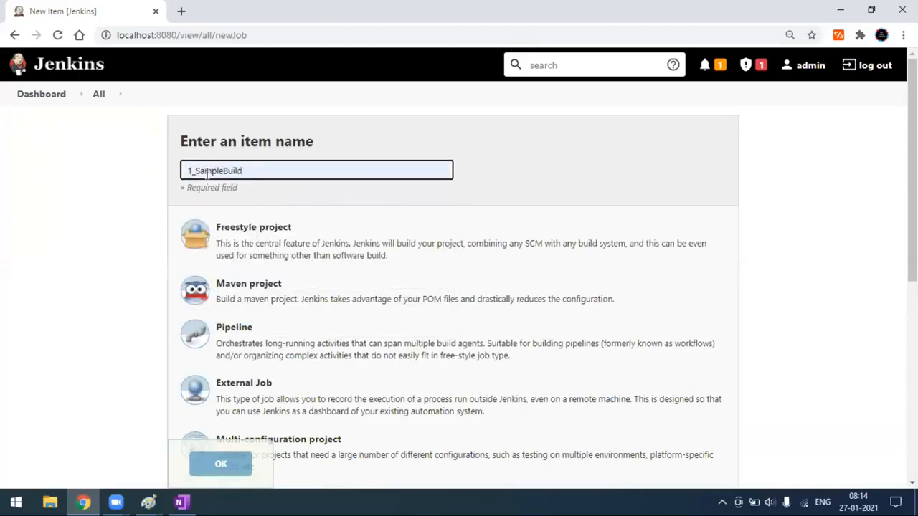
left_click(256, 242)
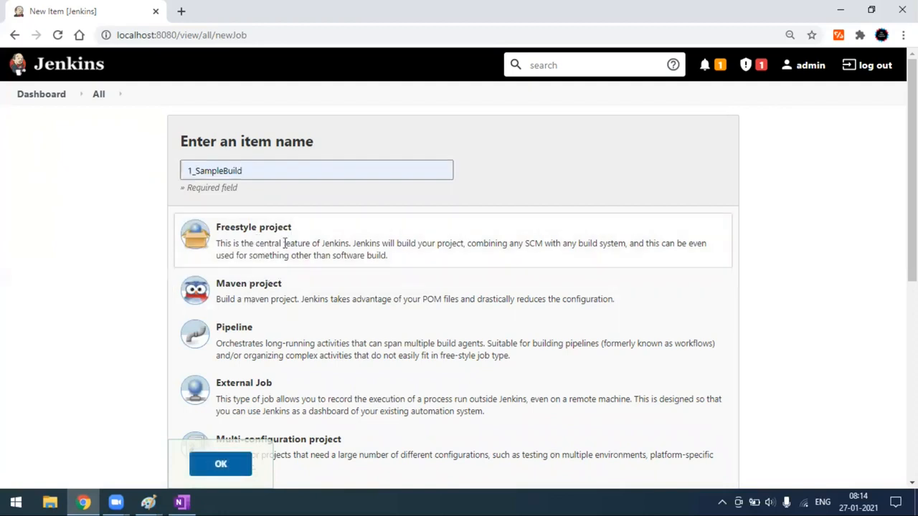
left_click(221, 464)
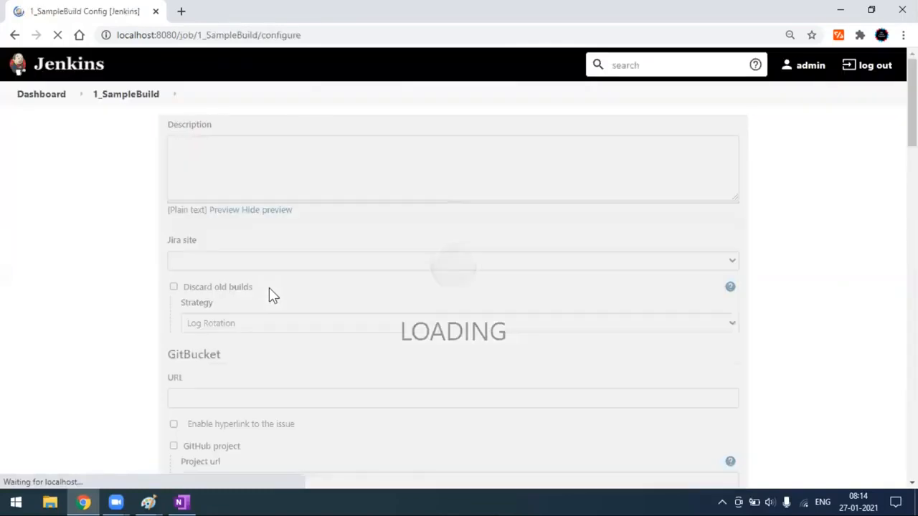
Add an Execute Windows batch command build step to the 1_SampleBuild job configuration
scroll(191, 302, "down", 5)
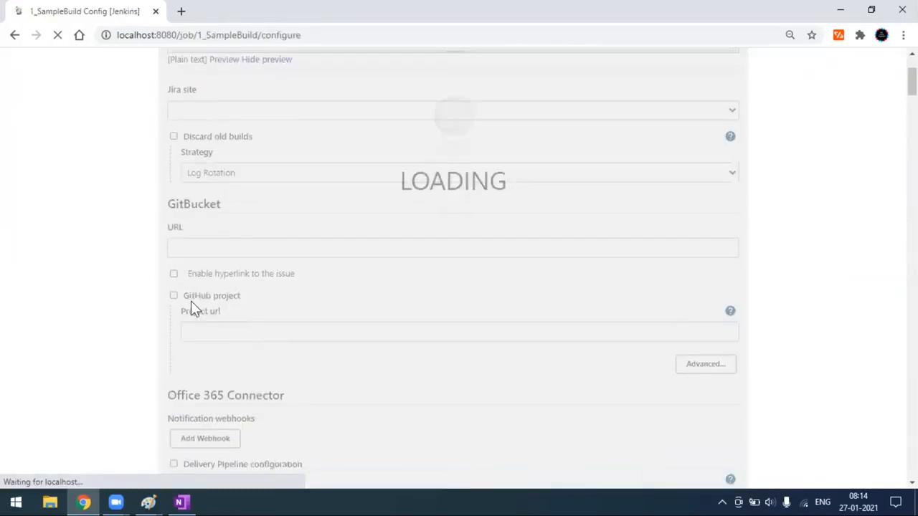
scroll(191, 305, "down", 12)
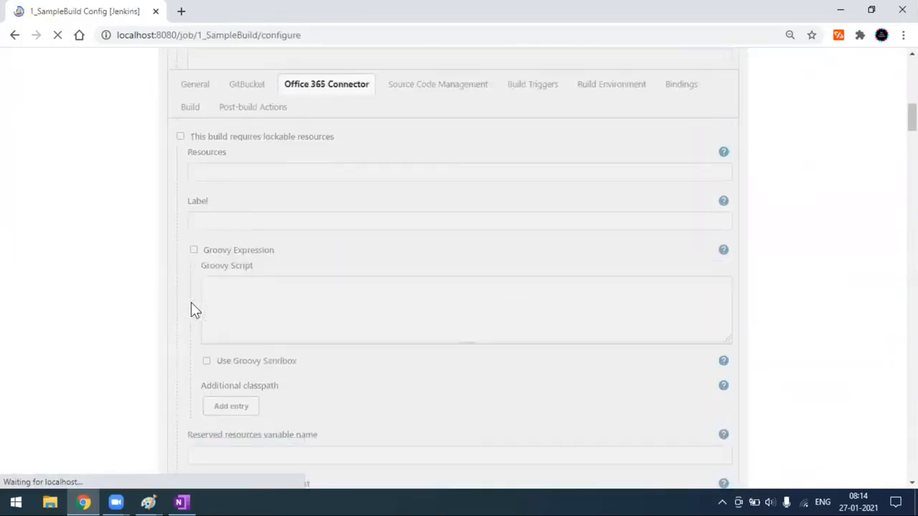
scroll(190, 303, "down", 15)
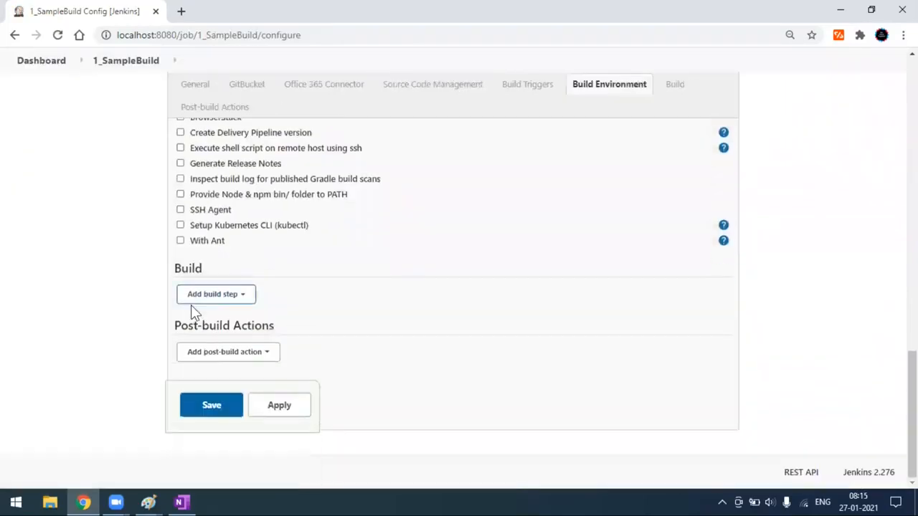
left_click(231, 305)
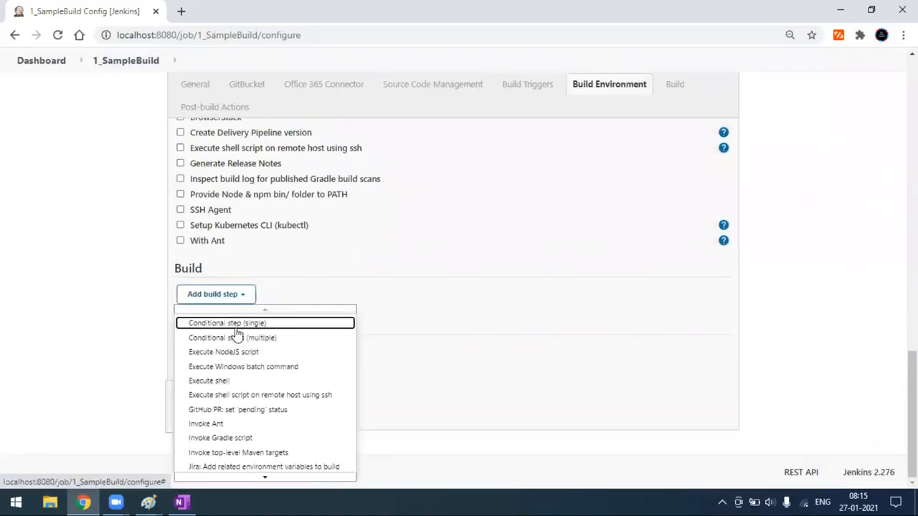
left_click(243, 367)
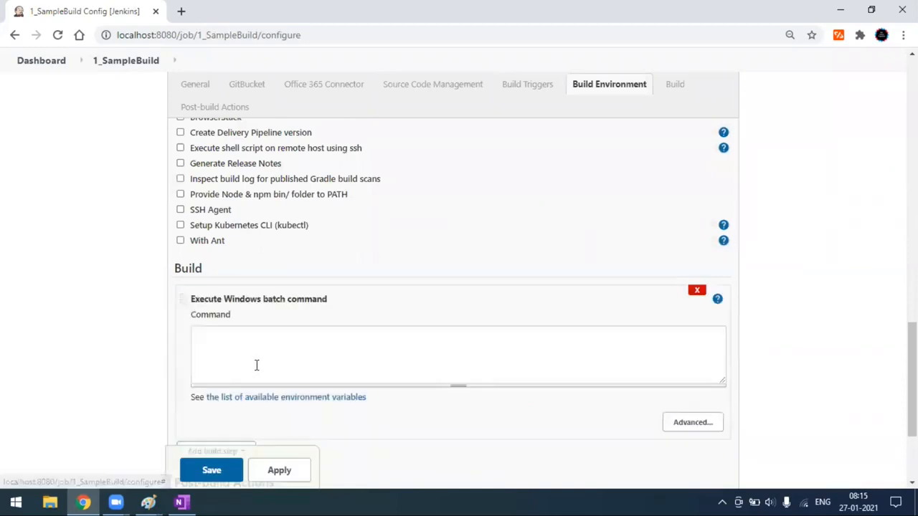
Set the batch command to echo 'Build Project' and save the 1_SampleBuild configuration
left_click(251, 343)
type("ech")
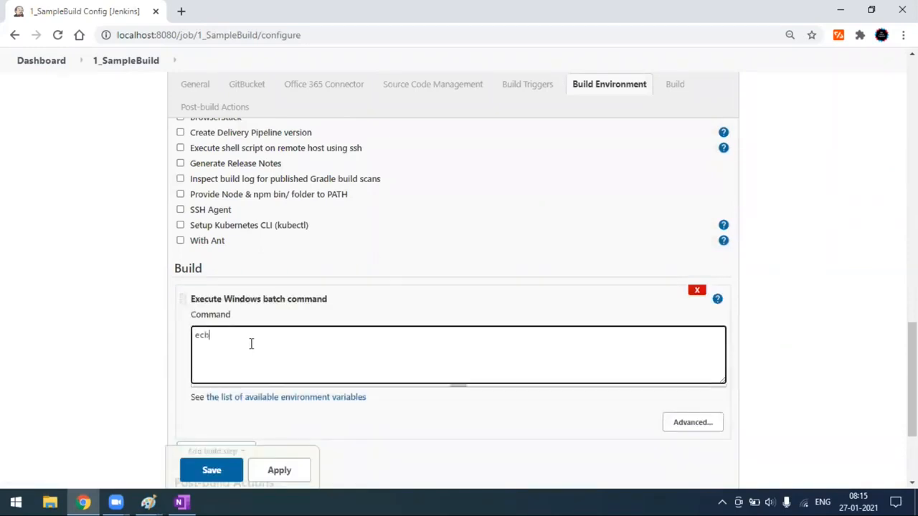
type("o 'Bul")
type("id")
type(" P")
type("or")
key("BackSpace")
key("BackSpace")
type("roject'")
left_click(239, 334)
left_click(246, 336)
key("BackSpace")
key("BackSpace")
key("BackSpace")
type("ild")
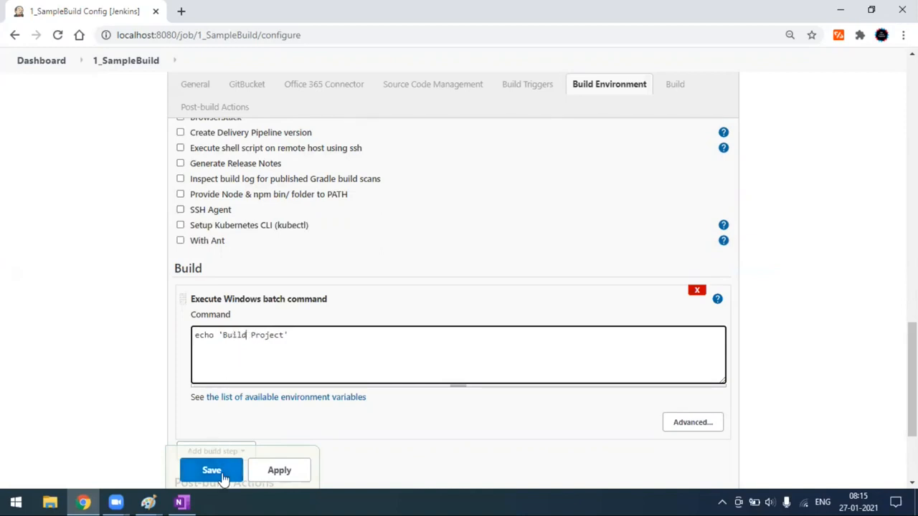
left_click(223, 475)
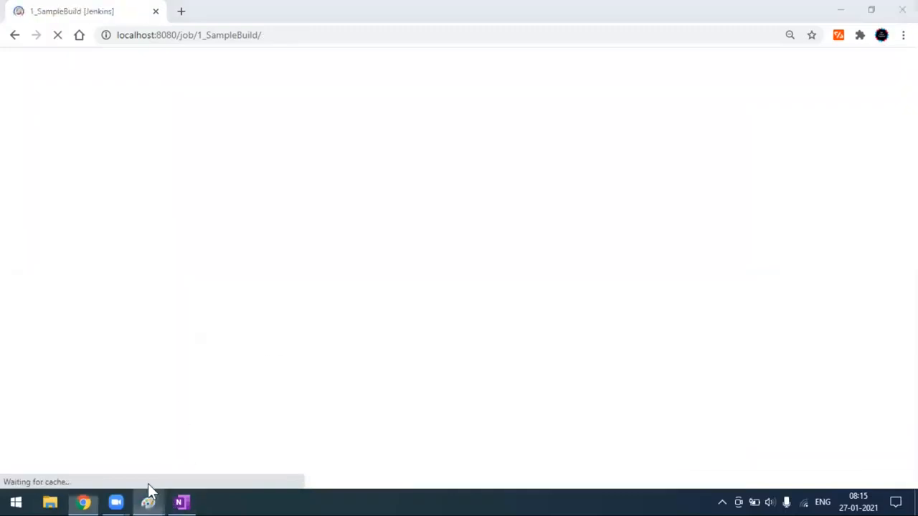
Switch to Paint to check the downstream and upstream notes in the Build, Test, Deploy diagram, and return to Chrome
mouse_move(147, 493)
left_click(131, 436)
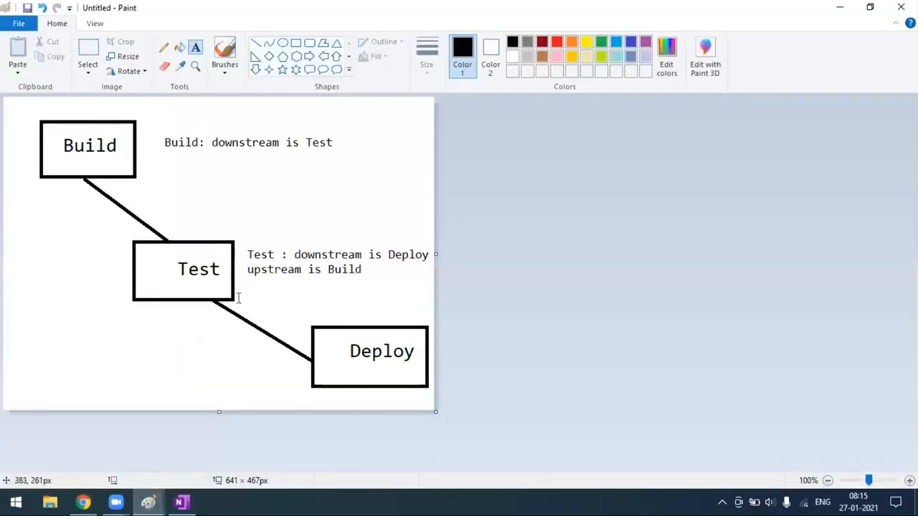
left_click(83, 502)
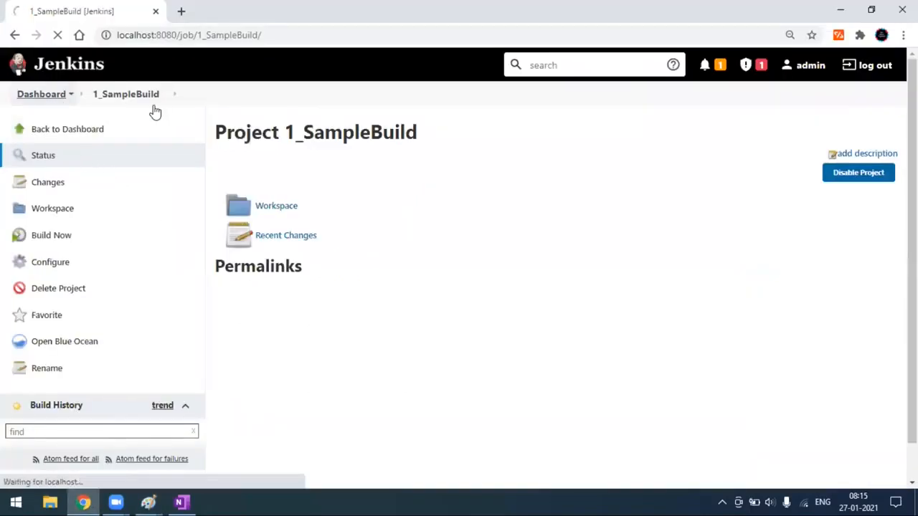
Start a new item from the Jenkins dashboard and name it 1_SampleTest
left_click(105, 129)
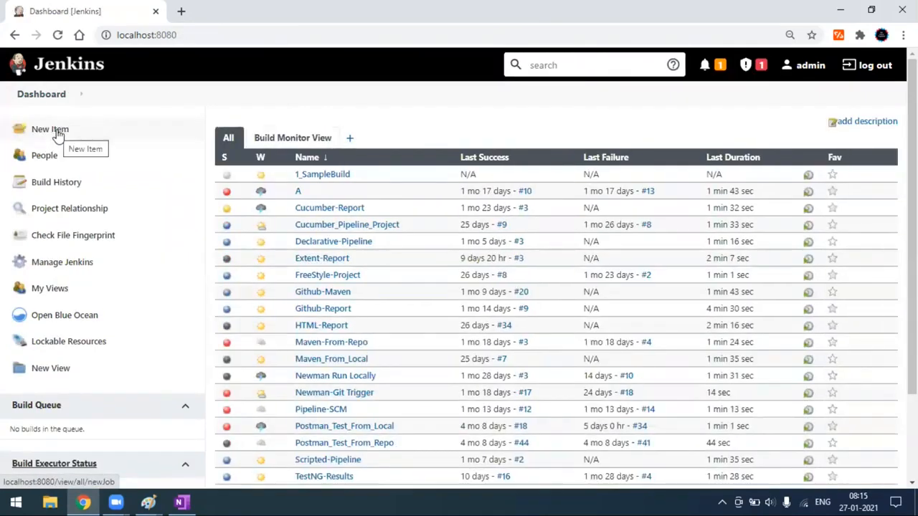
left_click(58, 133)
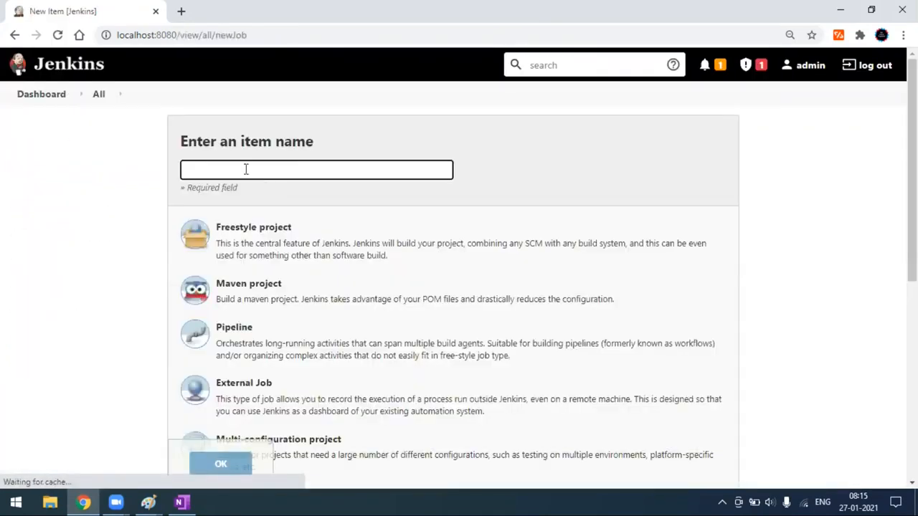
type("1_SampleTest")
left_click(241, 249)
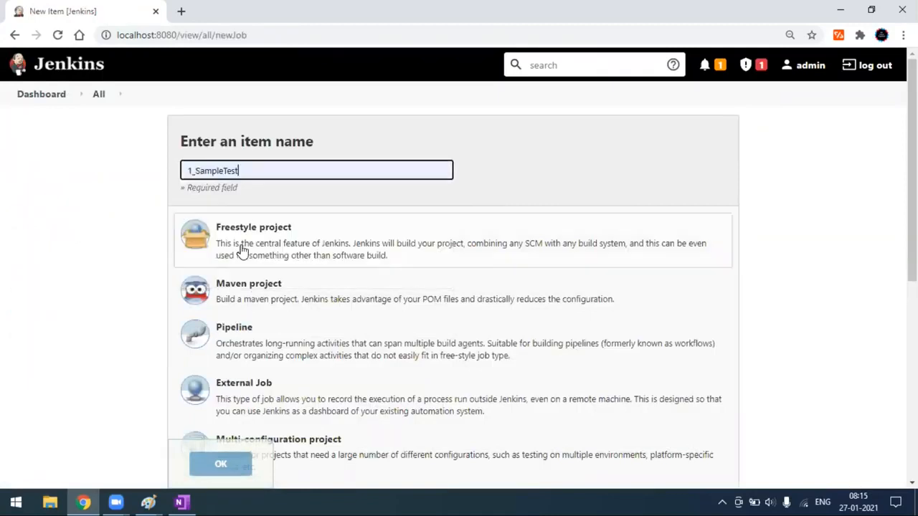
Choose 1_SampleBuild as the existing job to copy from and create the new item
scroll(263, 310, "down", 2)
scroll(264, 310, "up", 2)
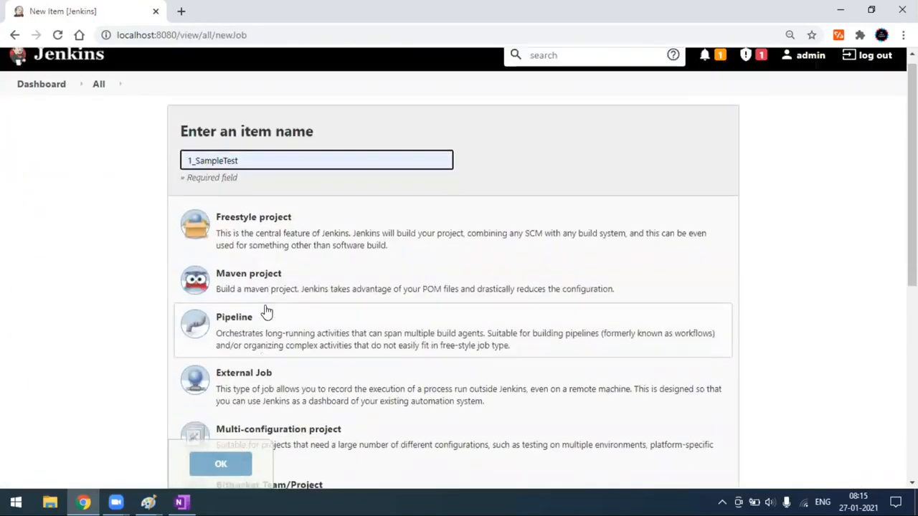
scroll(374, 312, "down", 3)
scroll(336, 354, "down", 3)
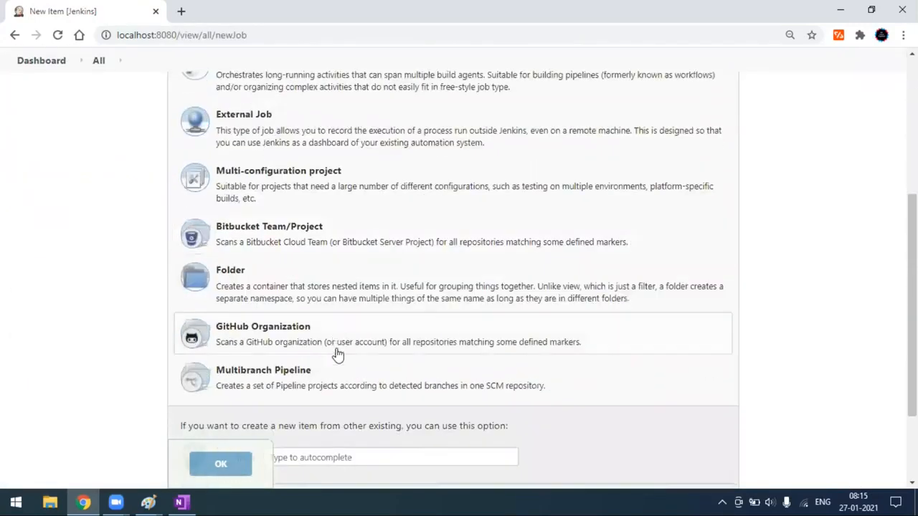
left_click(290, 337)
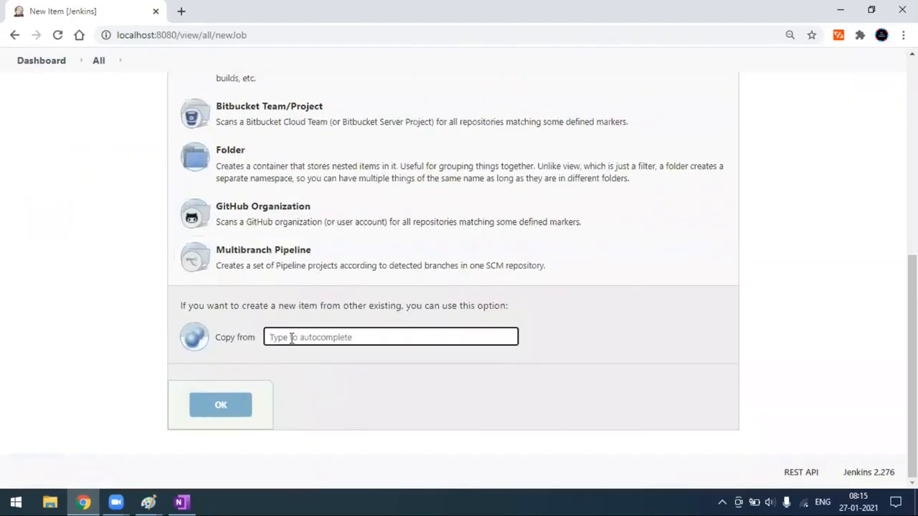
type("1")
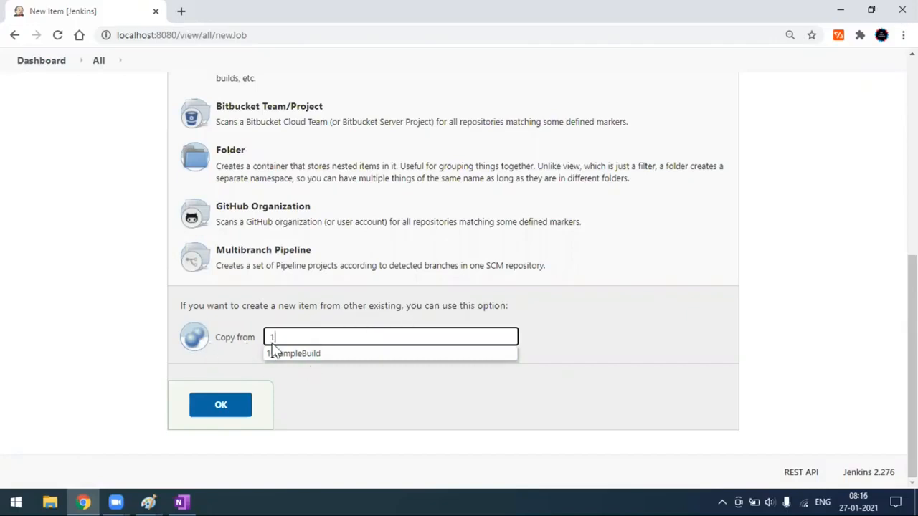
left_click(306, 354)
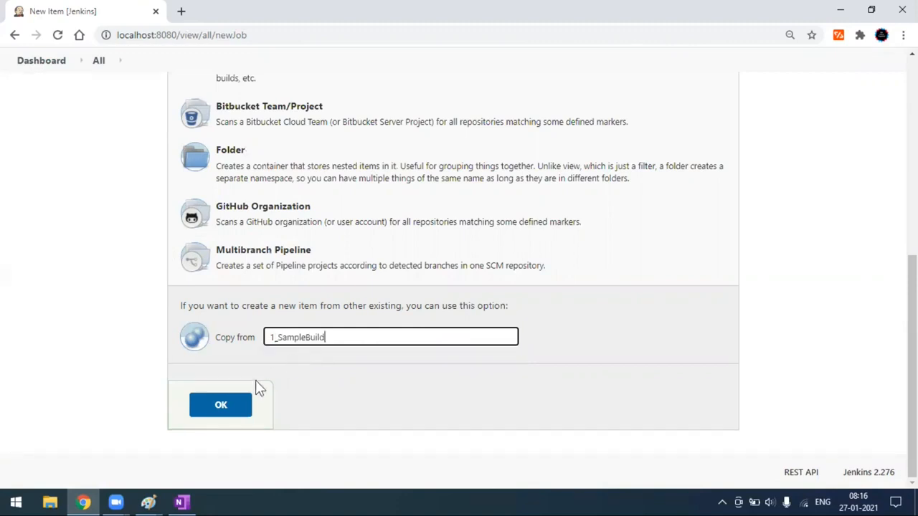
left_click(231, 408)
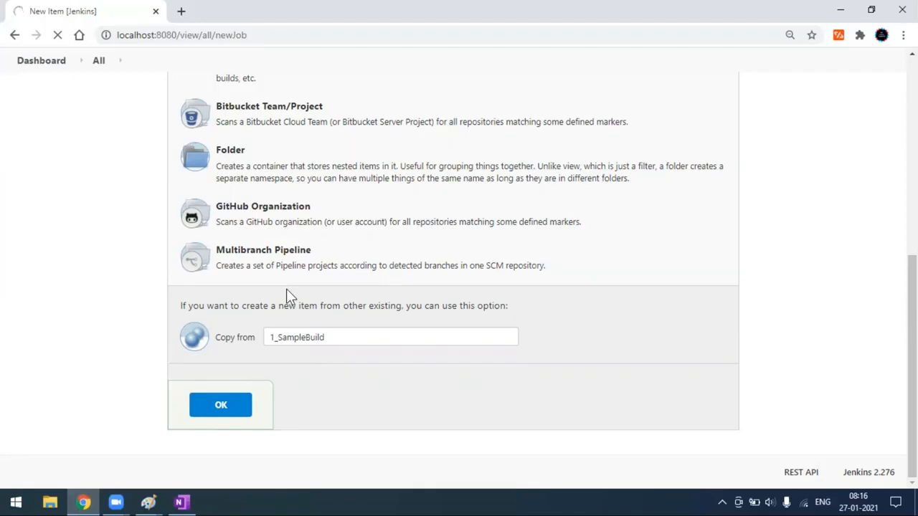
Enable the 'Build after other projects are built' trigger for 1_SampleTest and begin entering the project to watch
scroll(286, 294, "up", 3)
scroll(280, 308, "down", 2)
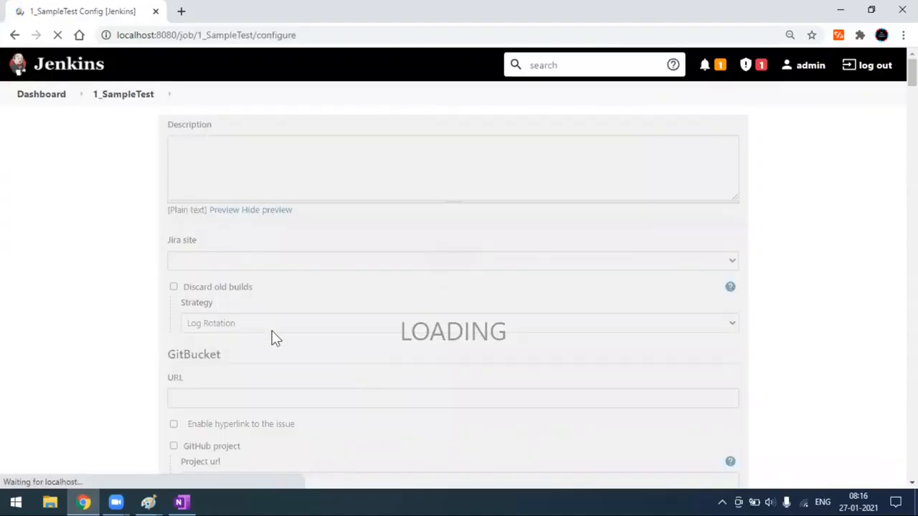
scroll(276, 339, "down", 2)
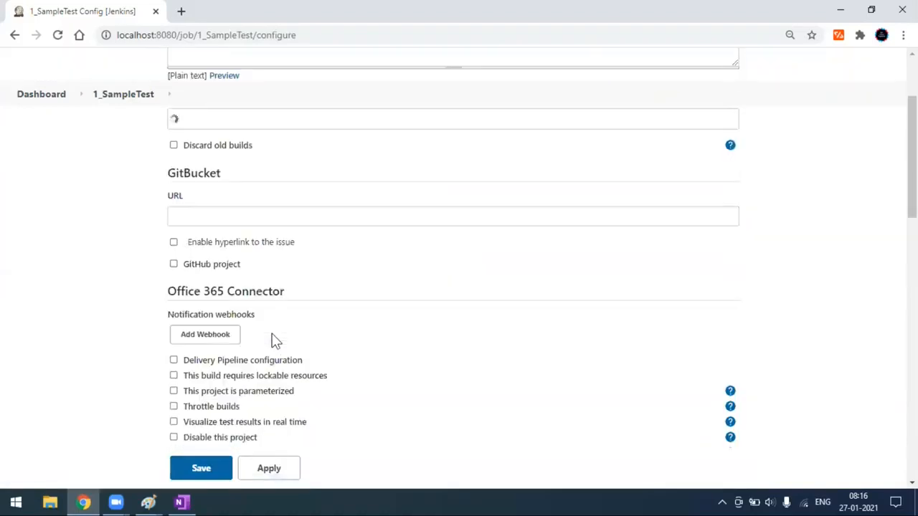
scroll(276, 338, "down", 6)
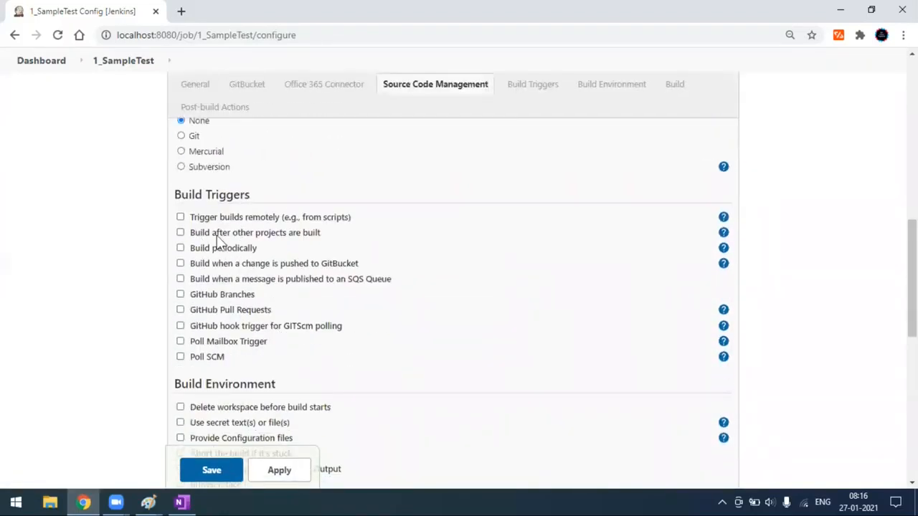
left_click(180, 233)
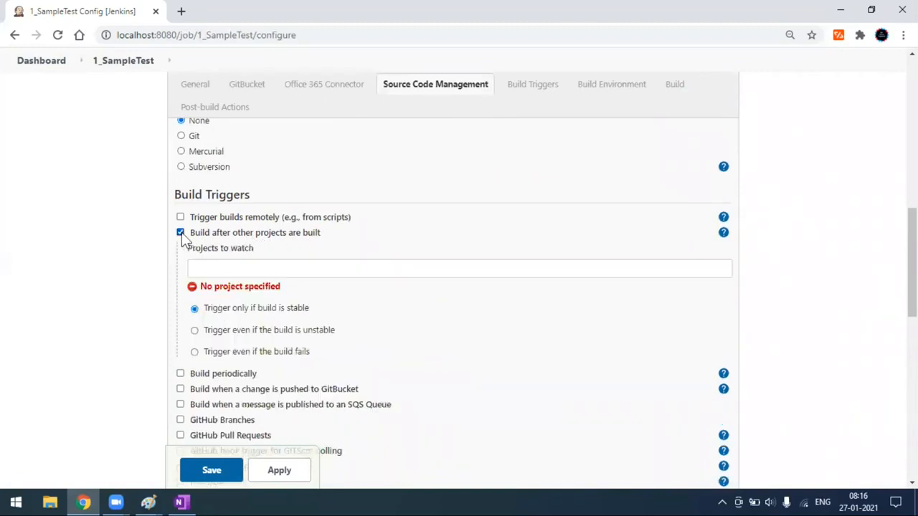
left_click(213, 269)
type("1")
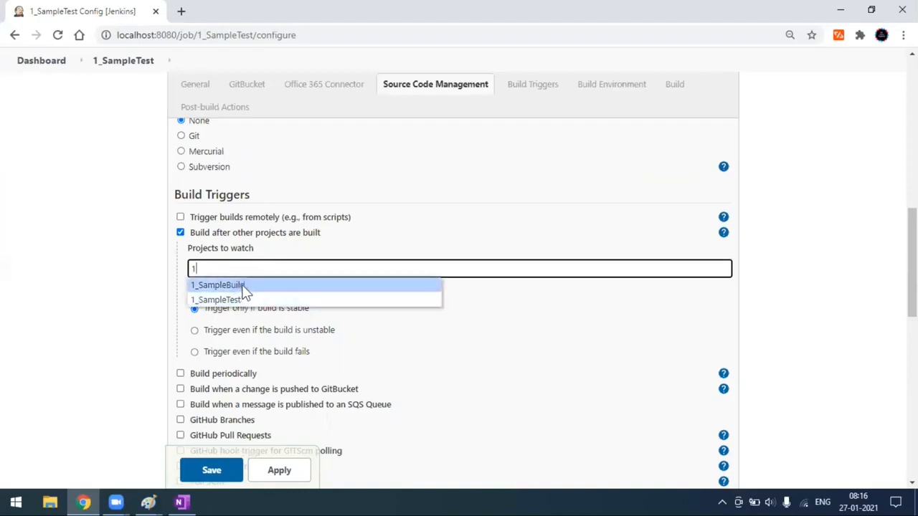
Check the Build, Test, Deploy diagram in Paint, and return to Chrome to set 1_SampleBuild as the project to watch
left_click(148, 502)
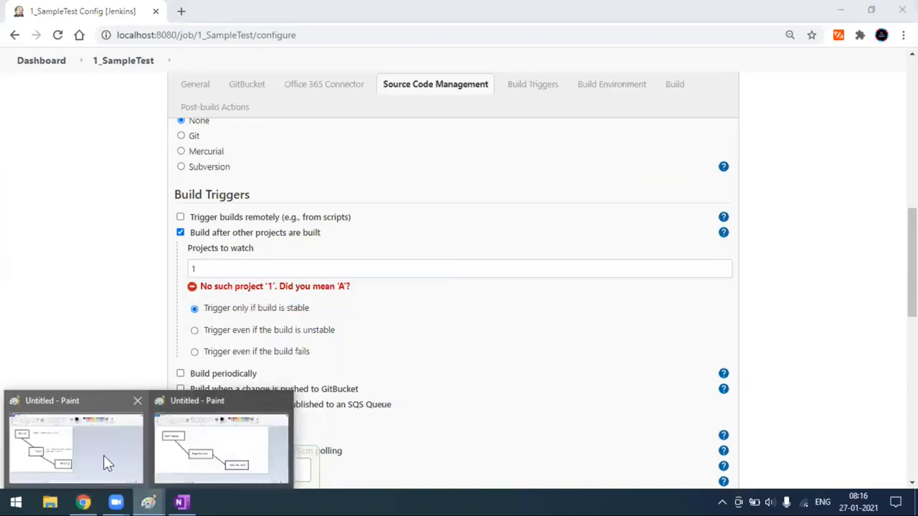
left_click(103, 456)
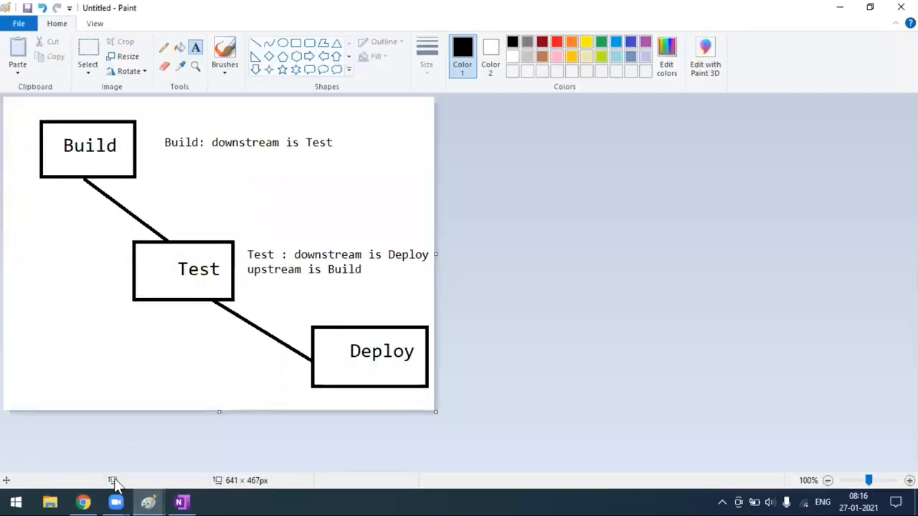
left_click(83, 501)
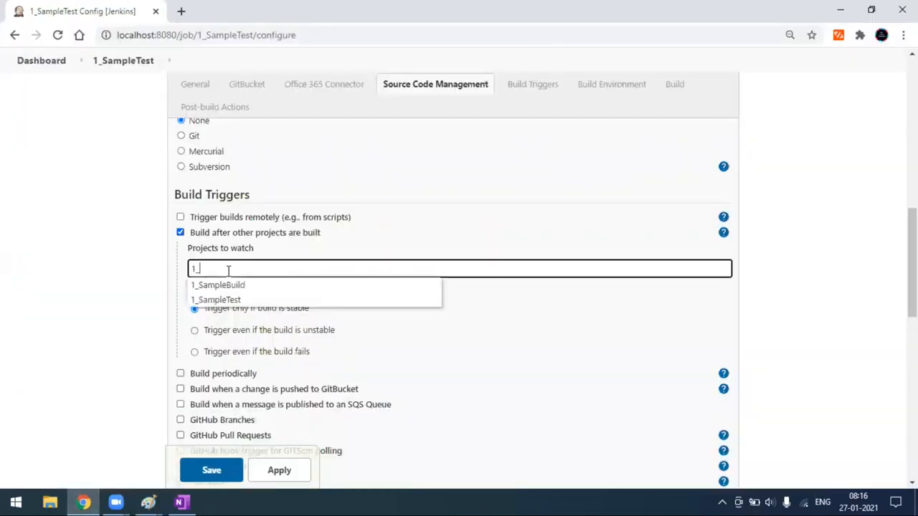
left_click(232, 286)
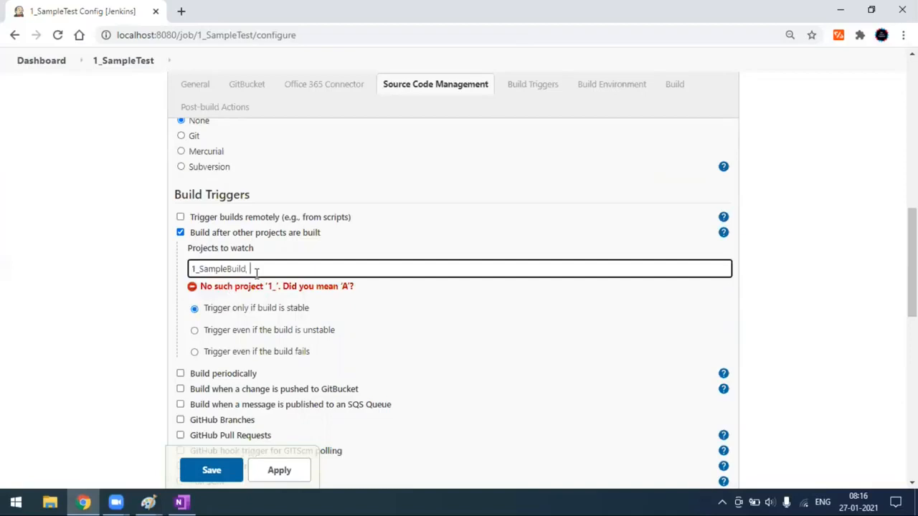
left_click(114, 305)
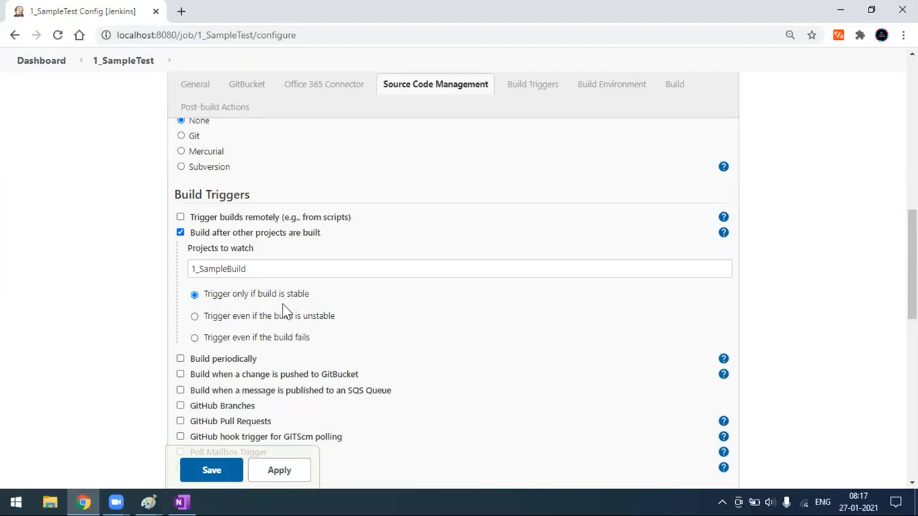
Replace the echo text in the batch command with Build Test and save the 1_SampleTest configuration
scroll(265, 344, "down", 1)
scroll(241, 326, "down", 3)
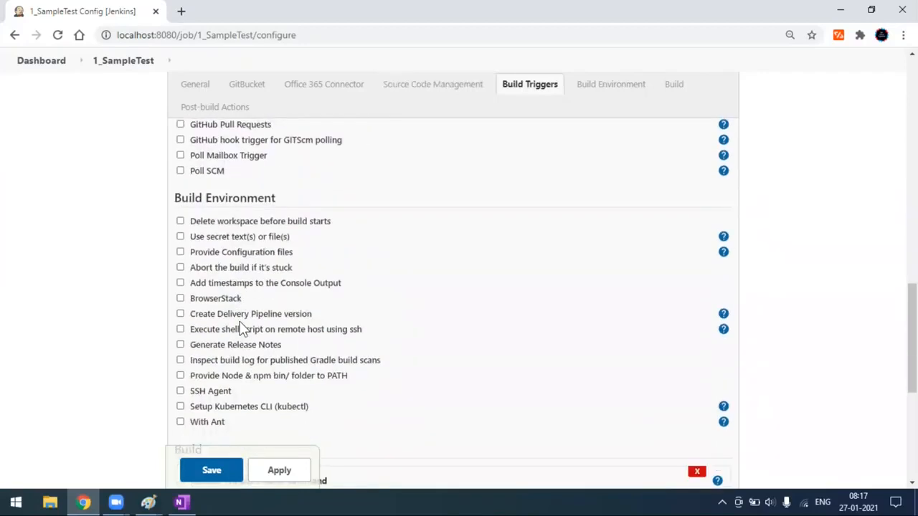
scroll(242, 327, "down", 4)
left_click_drag(223, 209, 293, 207)
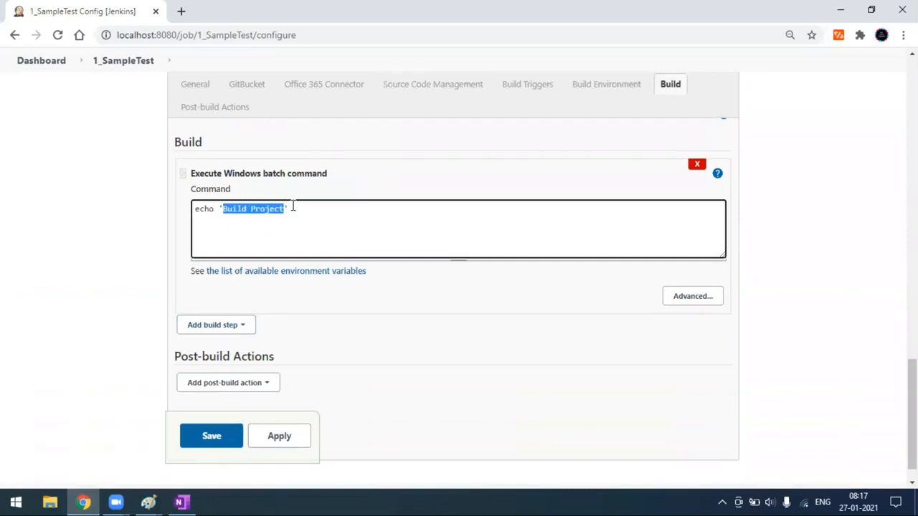
type("Test")
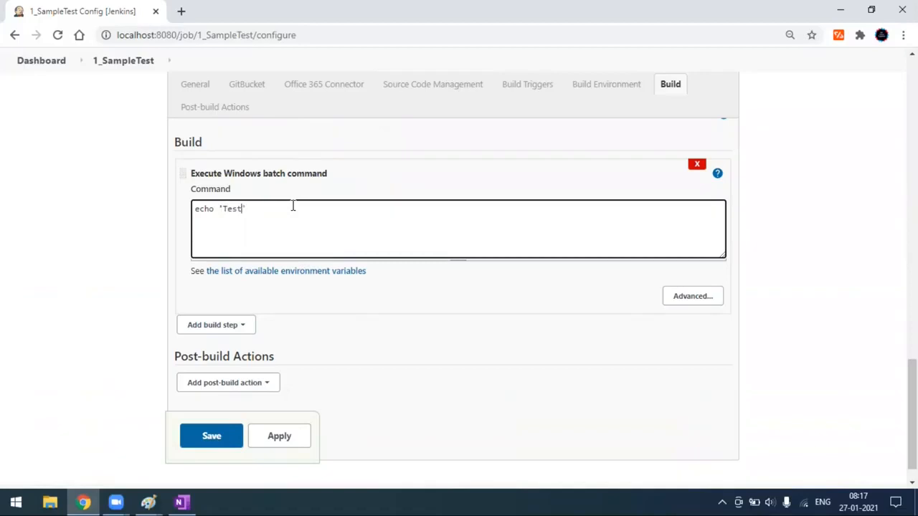
key("BackSpace")
key("BackSpace")
key("BackSpace")
type("Build Test")
left_click(211, 438)
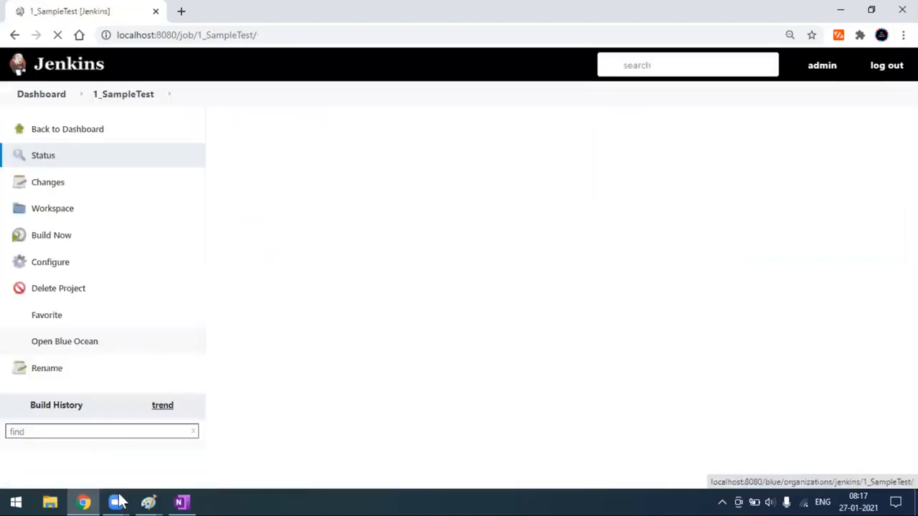
Switch to Paint to look at the Deploy job in the diagram, and return to Chrome
mouse_move(147, 502)
left_click(123, 459)
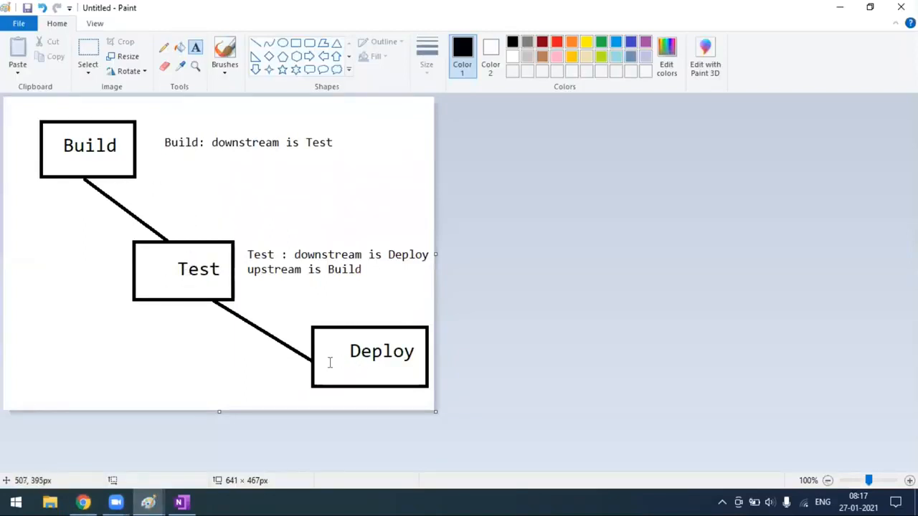
left_click(80, 502)
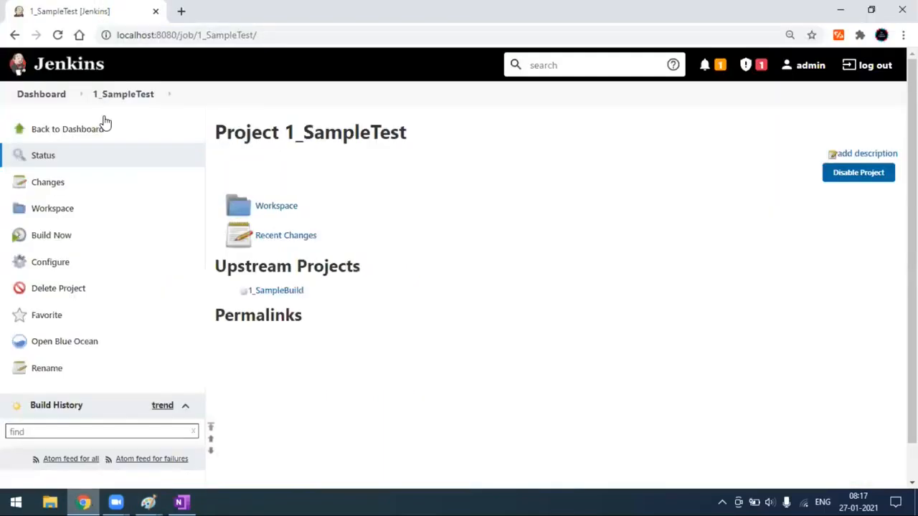
Start another new item from the Jenkins dashboard and name it 1_SampleDeploy
left_click(57, 102)
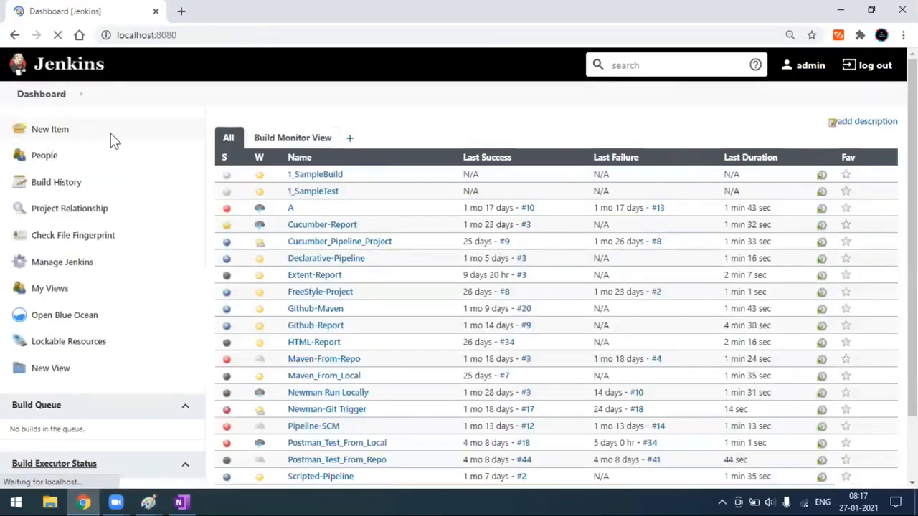
left_click(54, 130)
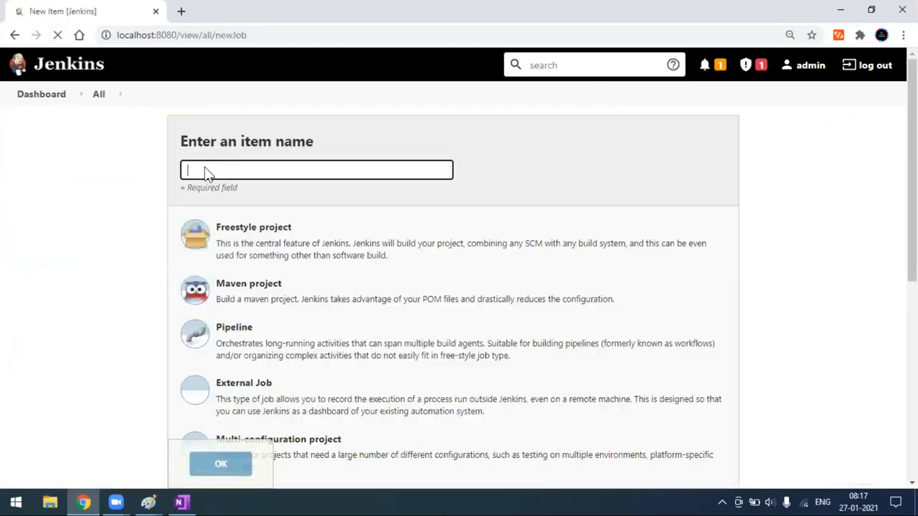
left_click(208, 169)
type("1_SampleDeploy")
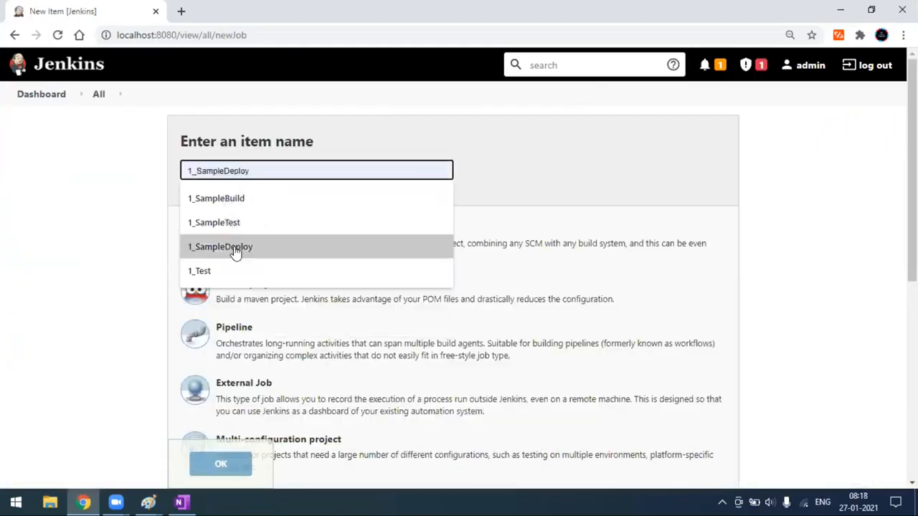
left_click(236, 248)
Choose 1_SampleTest as the existing job to copy from and create the 1_SampleDeploy item
scroll(252, 354, "down", 5)
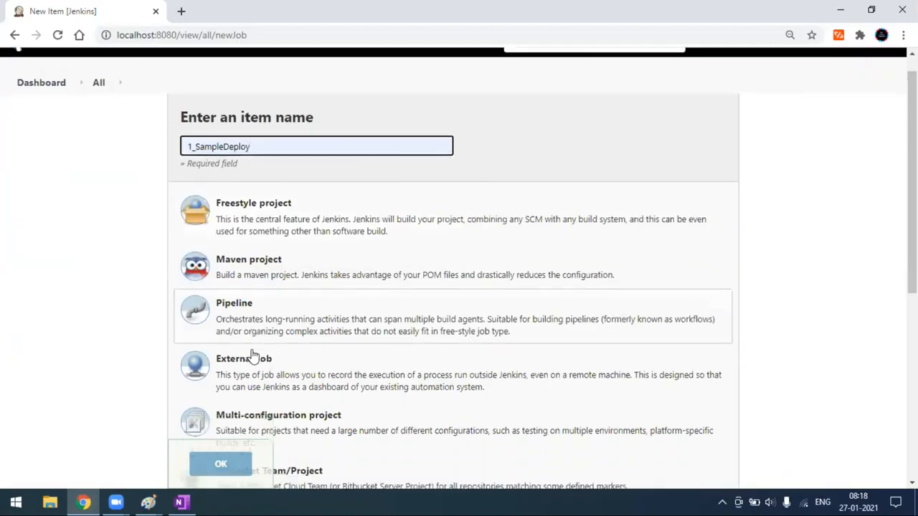
left_click(295, 334)
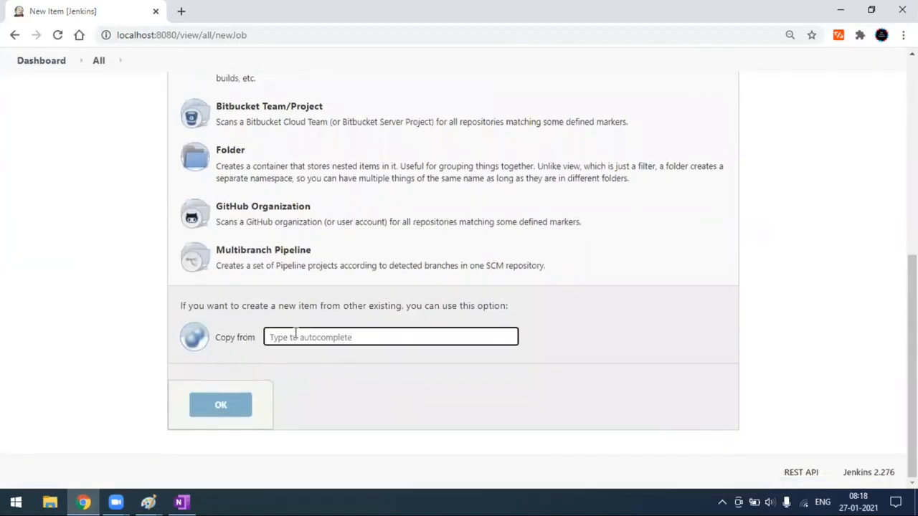
type("1")
left_click(297, 369)
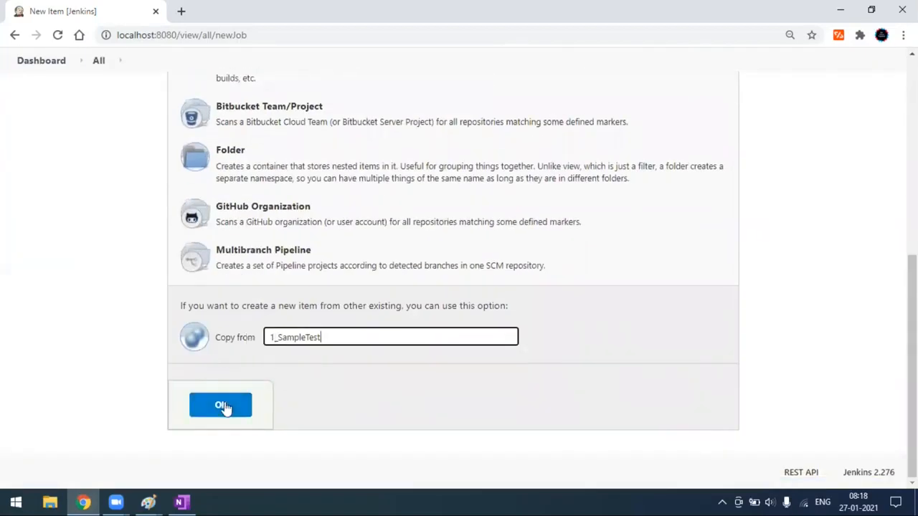
left_click(223, 405)
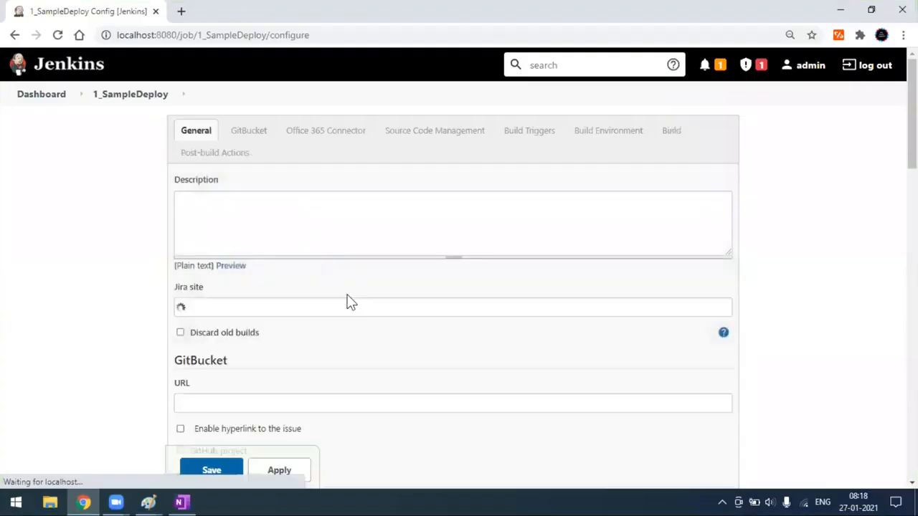
Review the build triggers of 1_SampleDeploy, check Deploy's upstream job in the Paint diagram, and return to Chrome
scroll(347, 303, "down", 9)
scroll(349, 313, "down", 1)
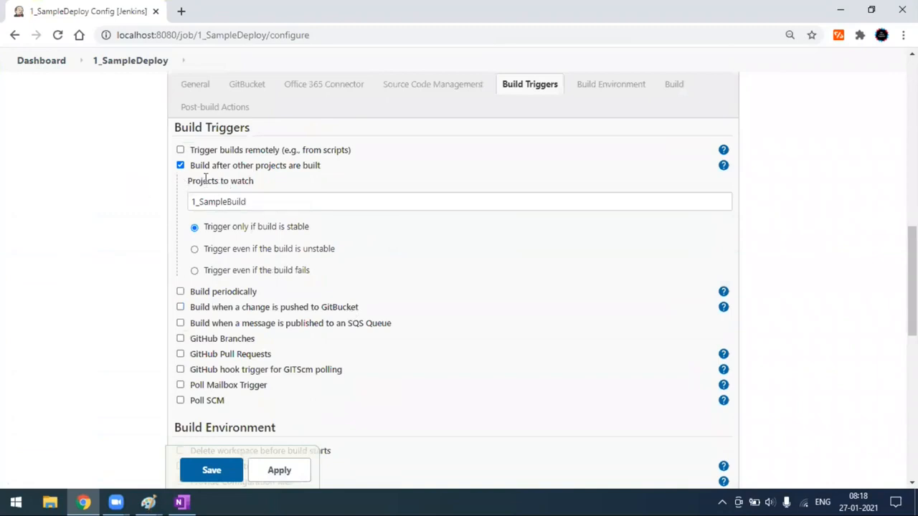
left_click(147, 502)
left_click(166, 459)
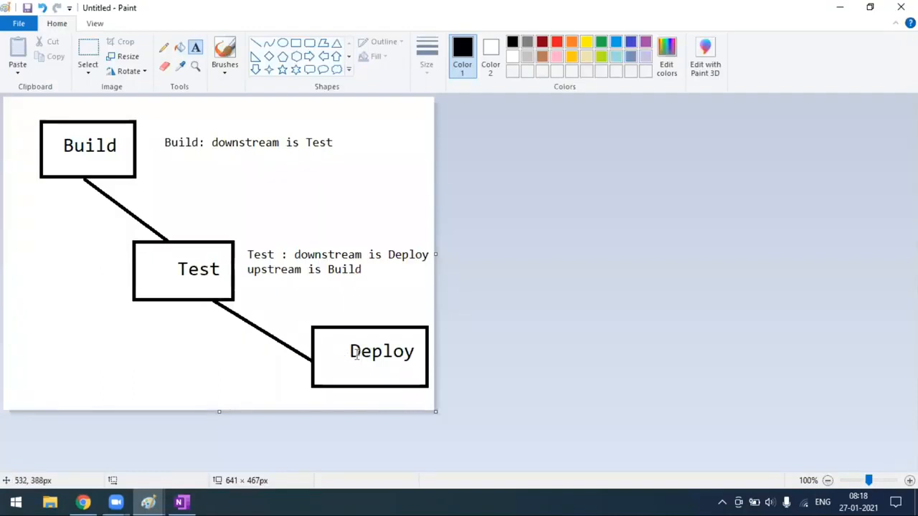
left_click(84, 502)
Set the project to watch to 1_SampleTest and save the 1_SampleDeploy configuration
left_click(258, 202)
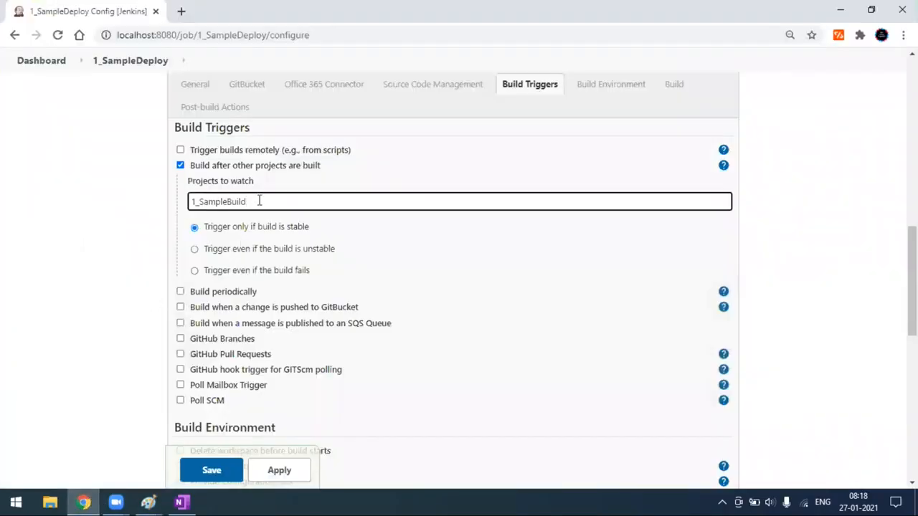
key("BackSpace")
key("BackSpace")
key("BackSpace")
key("BackSpace")
key("BackSpace")
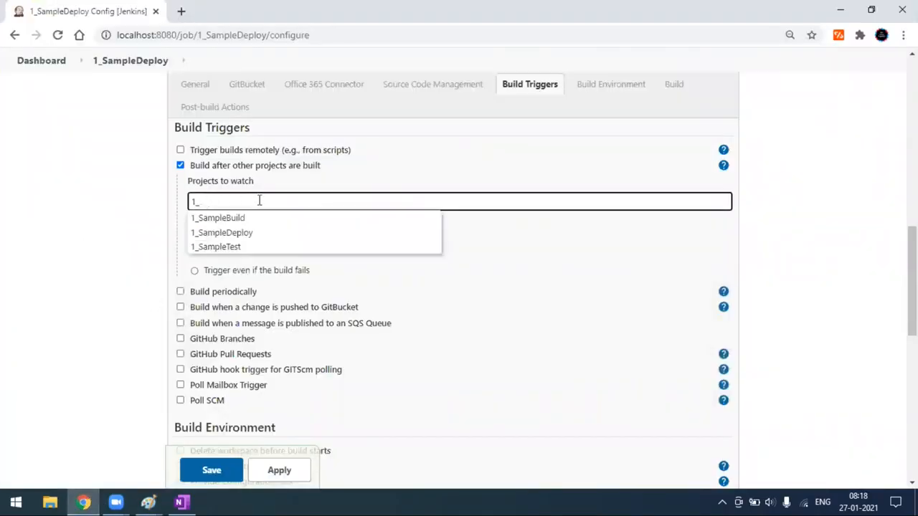
left_click(251, 248)
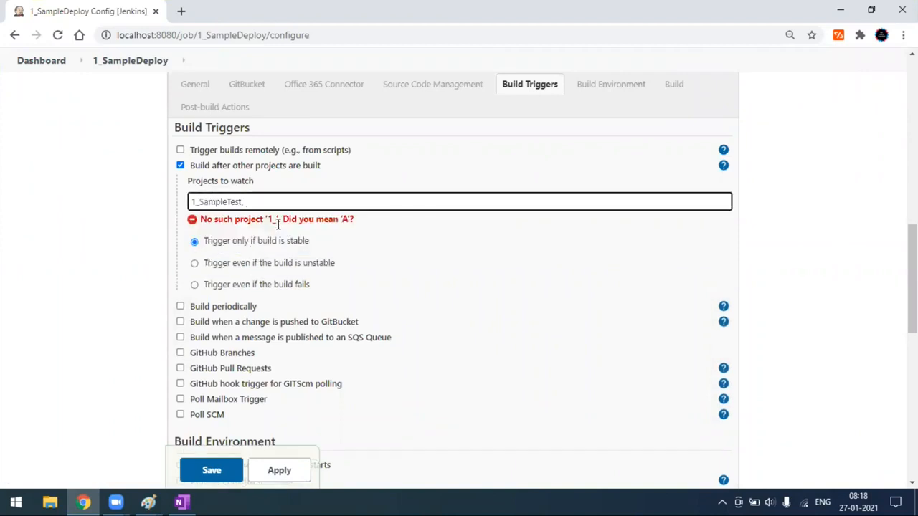
left_click(105, 253)
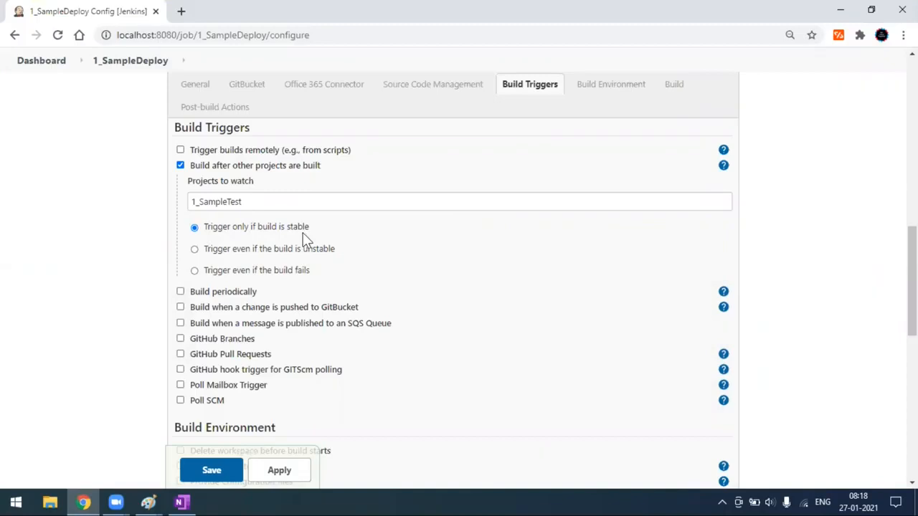
scroll(253, 336, "down", 1)
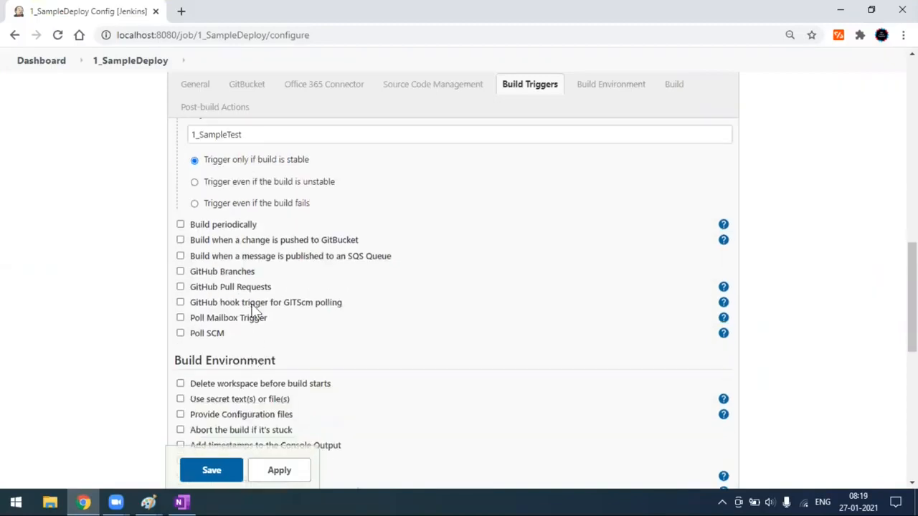
scroll(266, 402, "down", 1)
left_click(212, 473)
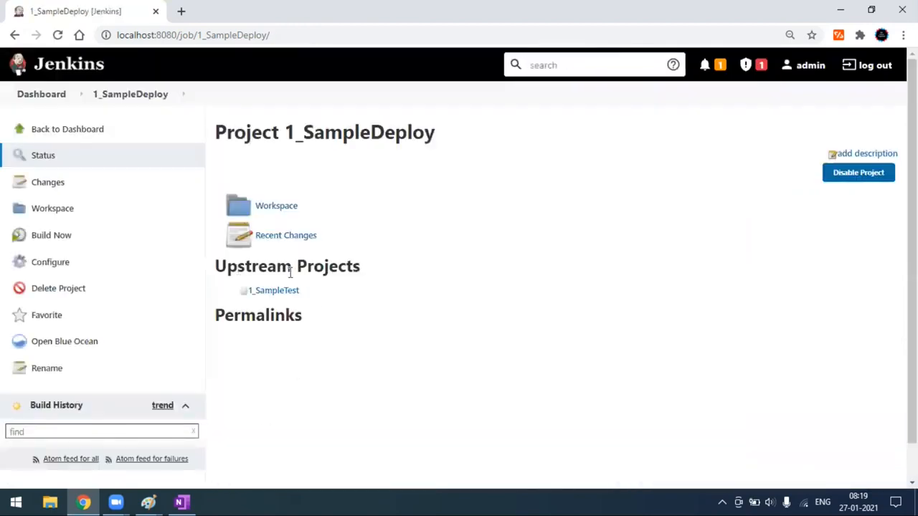
Open the 1_SampleBuild project page, compare its downstream project with the diagram in Paint, and return to Chrome
left_click(83, 134)
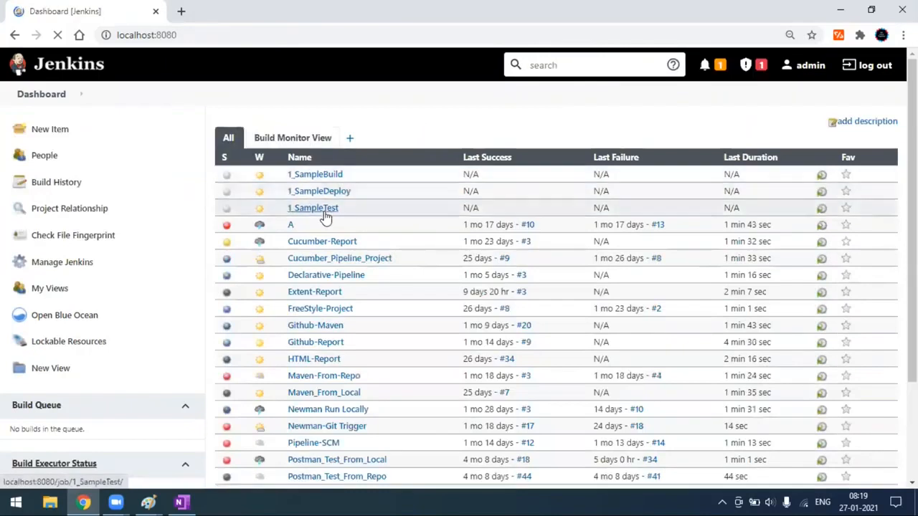
left_click(334, 177)
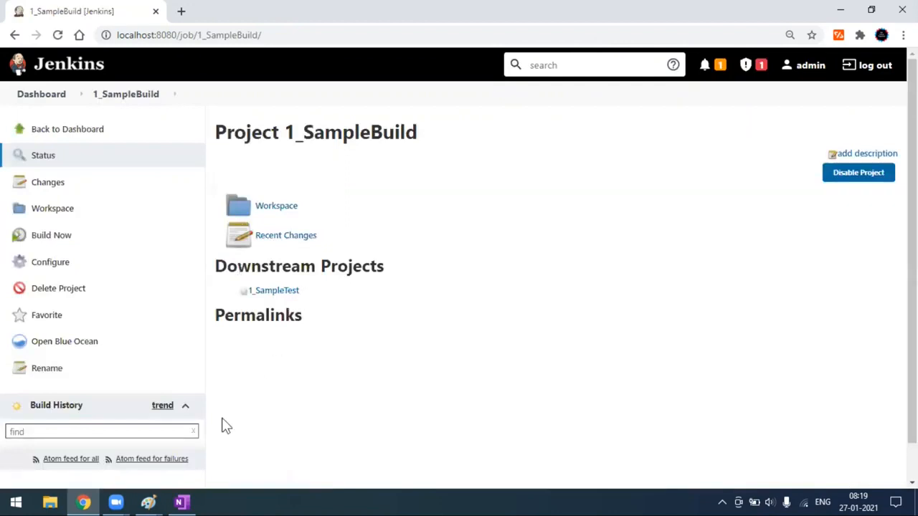
mouse_move(148, 501)
left_click(117, 453)
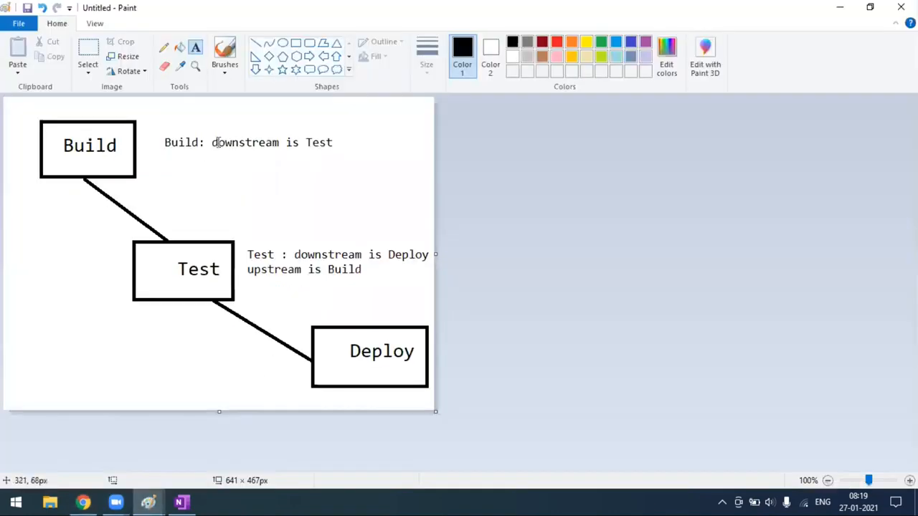
left_click(83, 502)
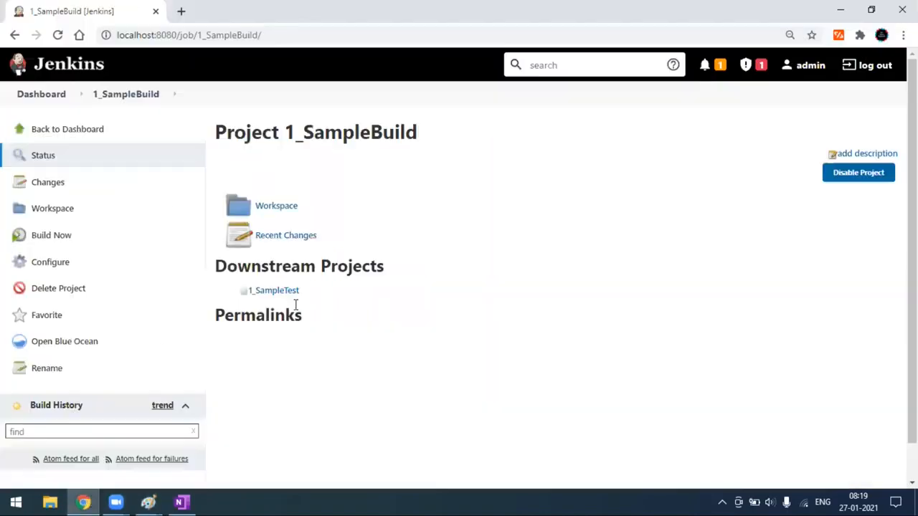
Open the 1_SampleTest project page, compare its upstream and downstream projects with the diagram in Paint, and return to Chrome
left_click(53, 99)
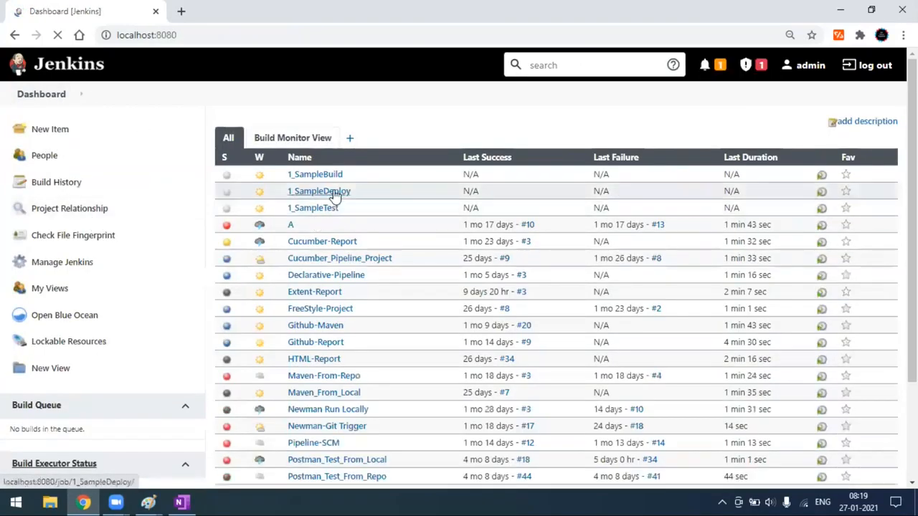
left_click(328, 212)
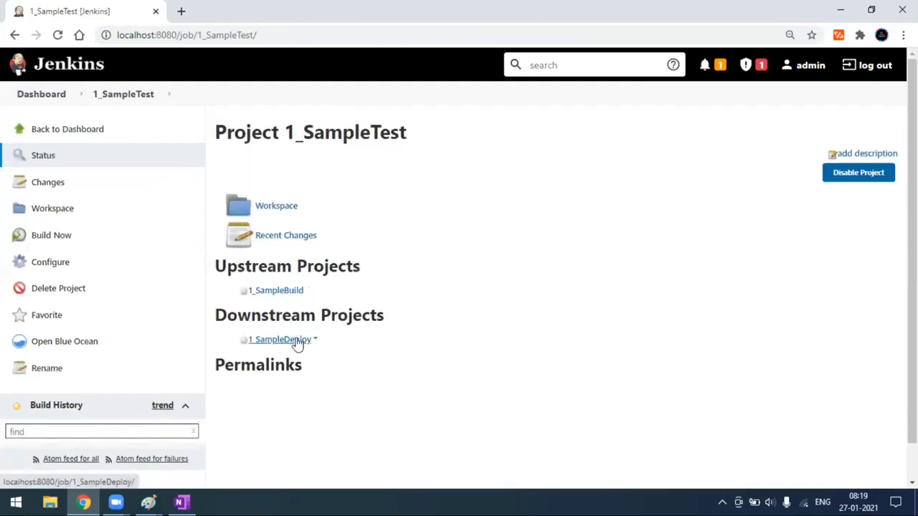
mouse_move(148, 501)
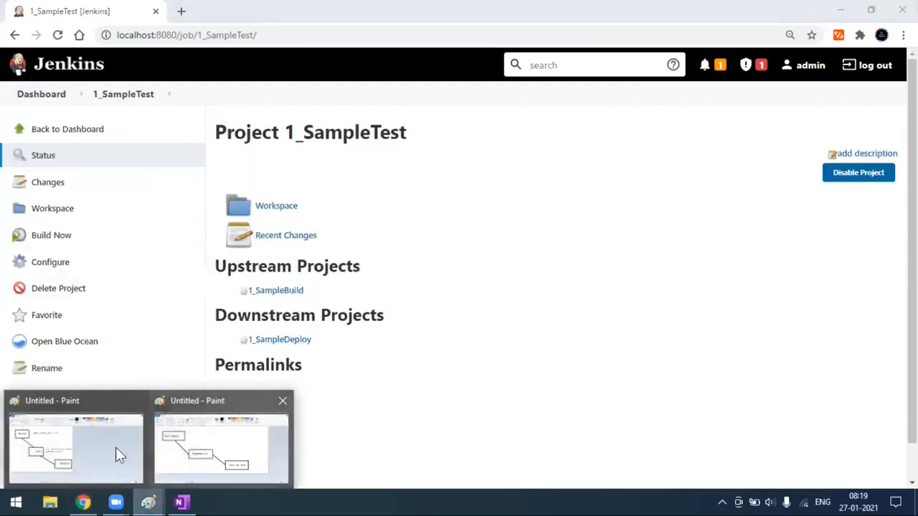
left_click(115, 450)
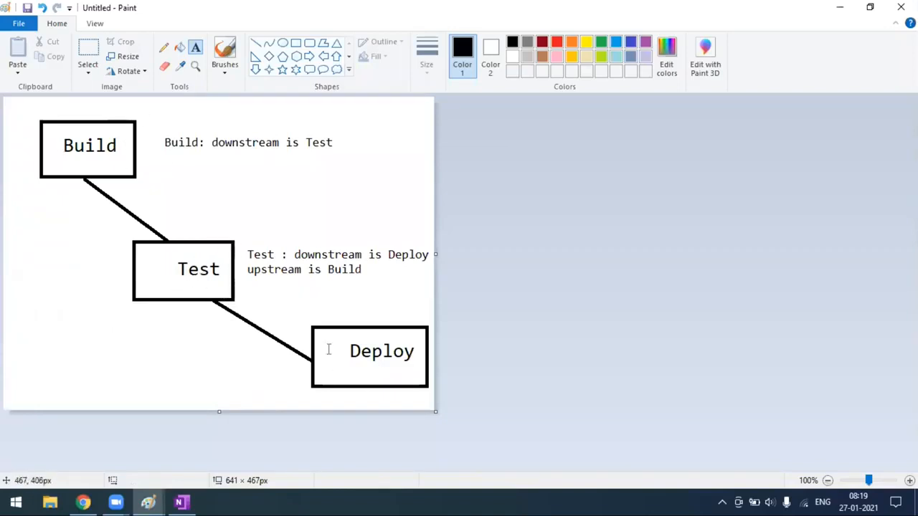
left_click(84, 501)
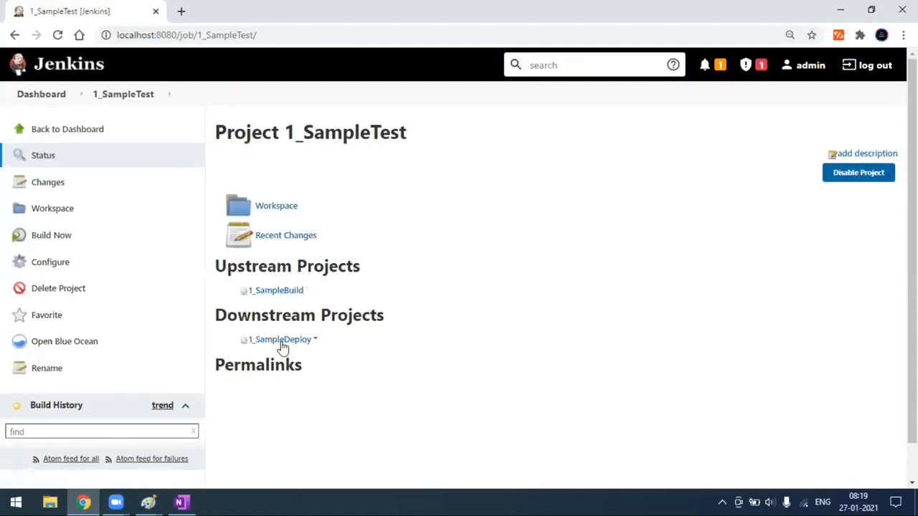
Open the 1_SampleDeploy project page, check its upstream project against the Paint diagram, and return to Chrome
left_click(63, 138)
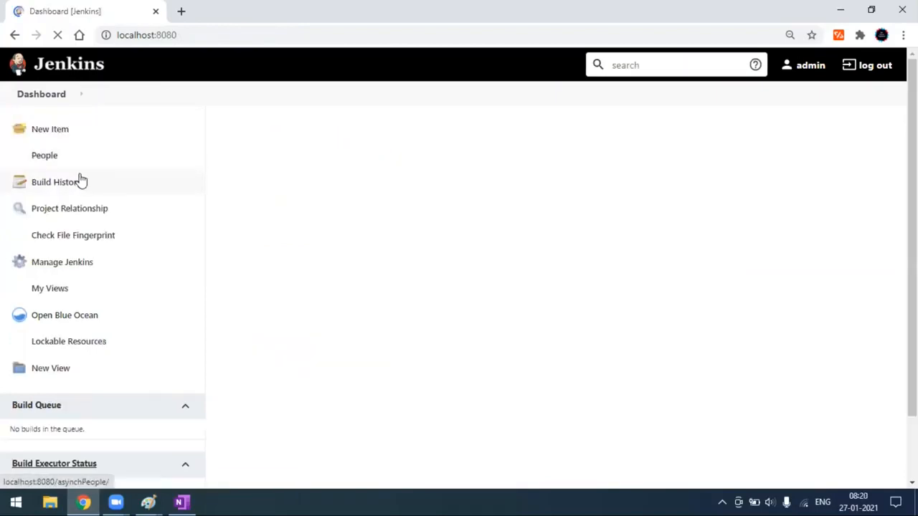
left_click(324, 192)
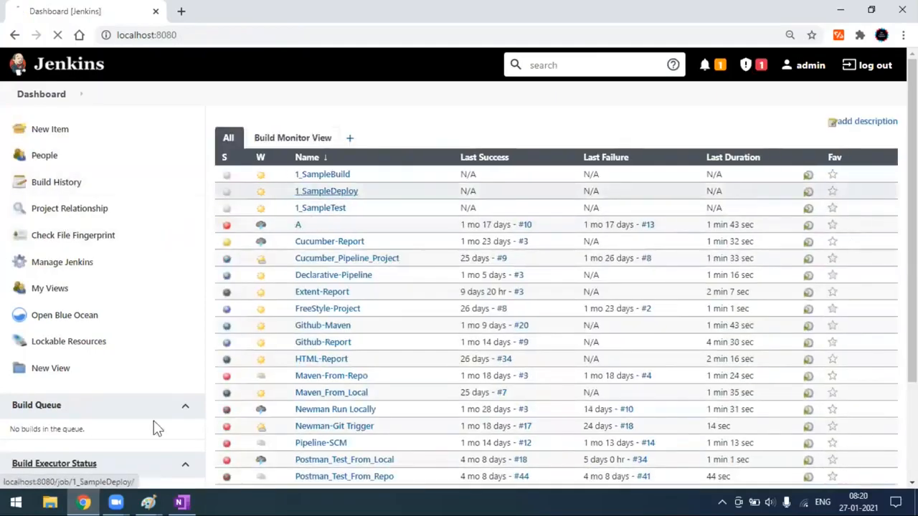
key("alt+Tab")
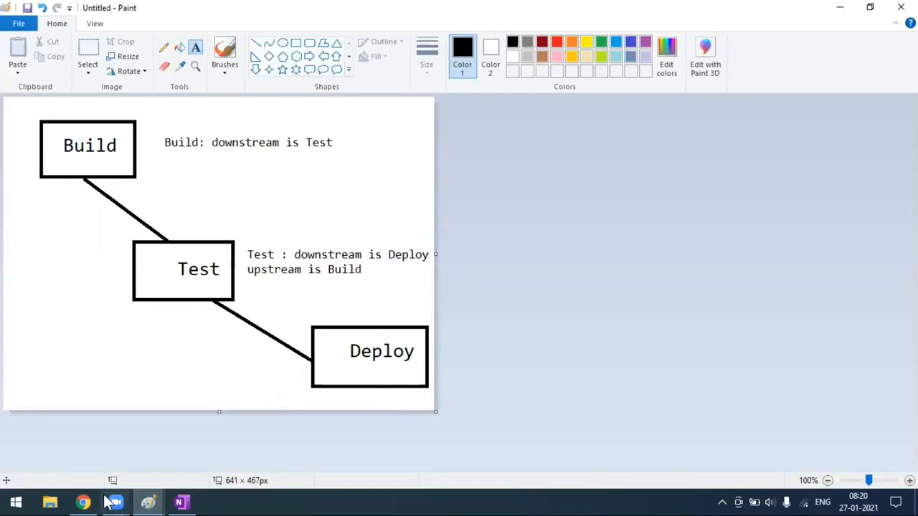
left_click(84, 502)
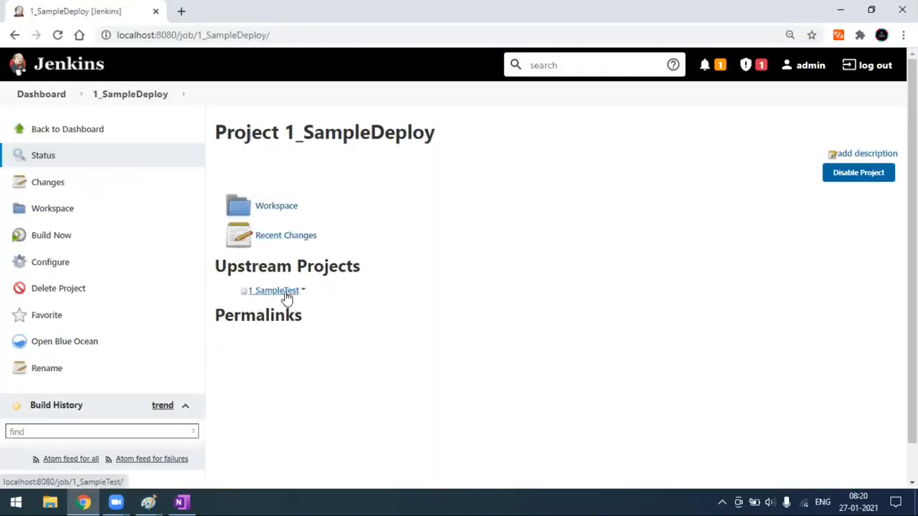
Open the 1_SampleBuild project from the dashboard and start a build of it
left_click(64, 136)
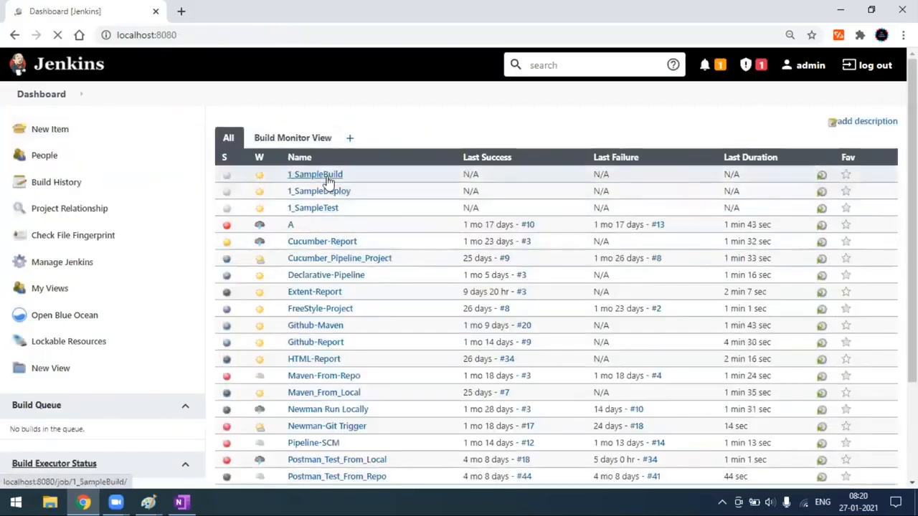
left_click(326, 179)
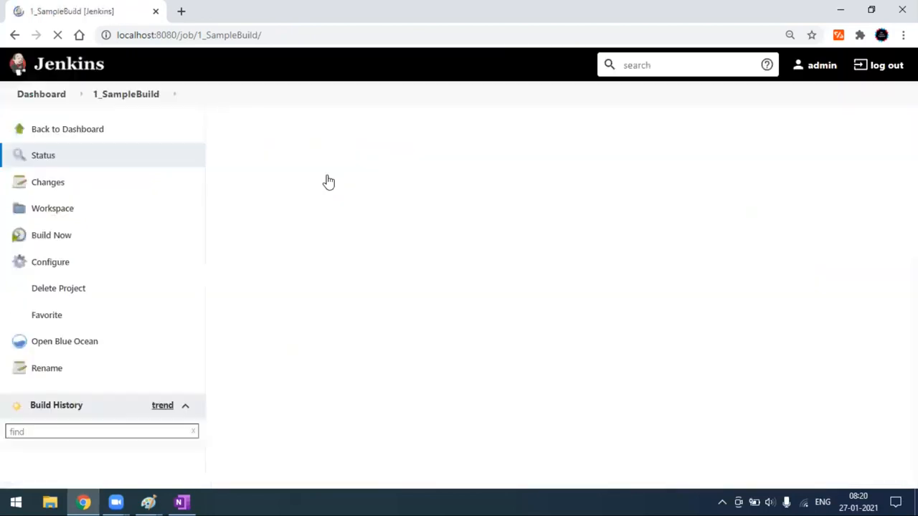
scroll(61, 342, "down", 1)
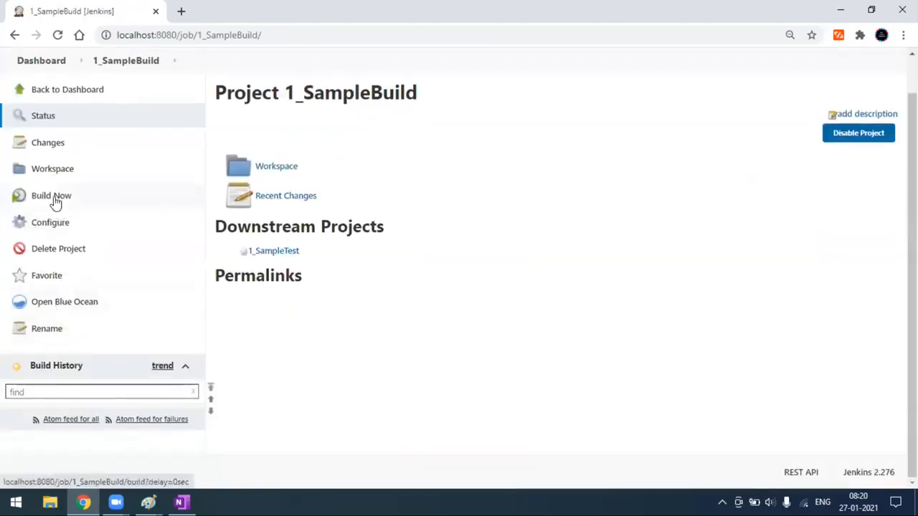
left_click(55, 201)
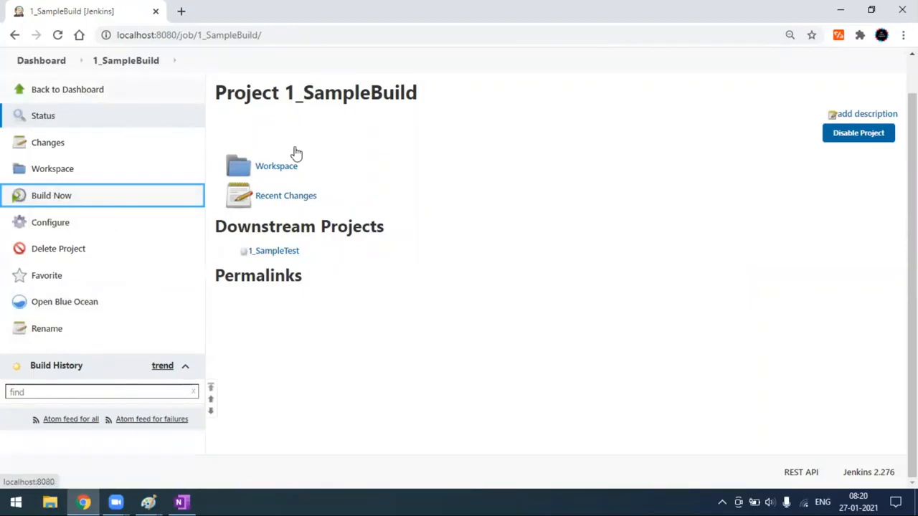
Monitor the sample jobs on the dashboard through the job list, build queue and build executor status
left_click(273, 192)
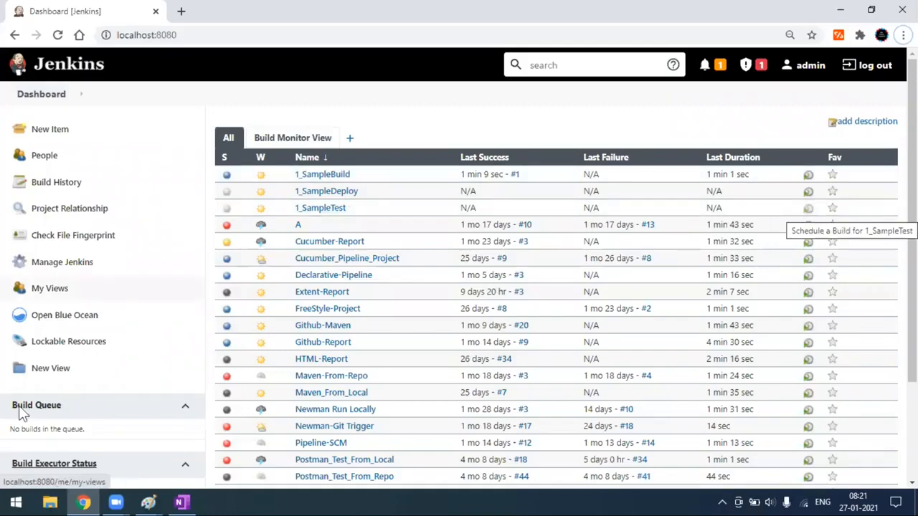
scroll(50, 409, "down", 2)
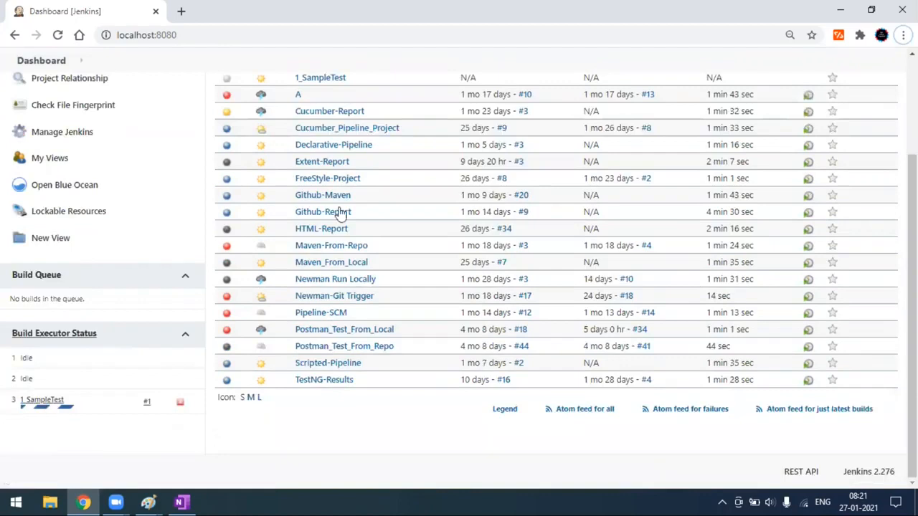
scroll(338, 211, "up", 2)
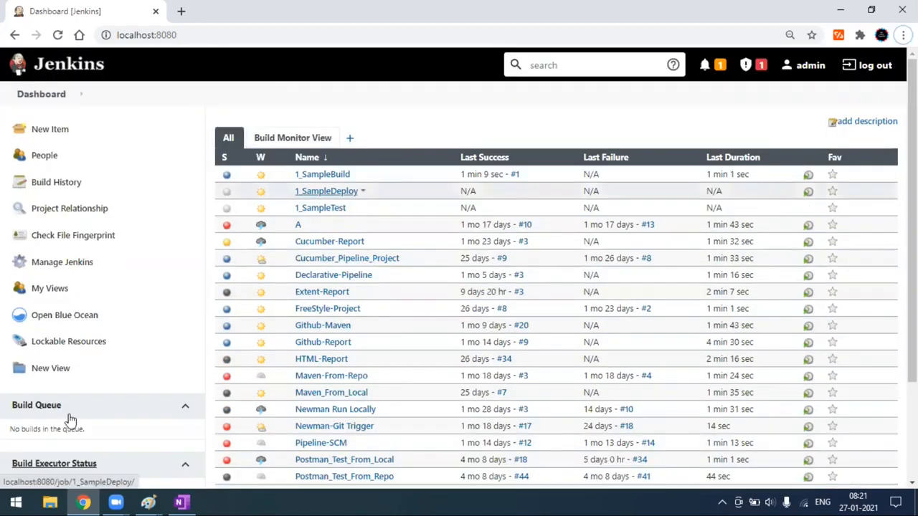
scroll(70, 419, "down", 2)
scroll(70, 420, "up", 1)
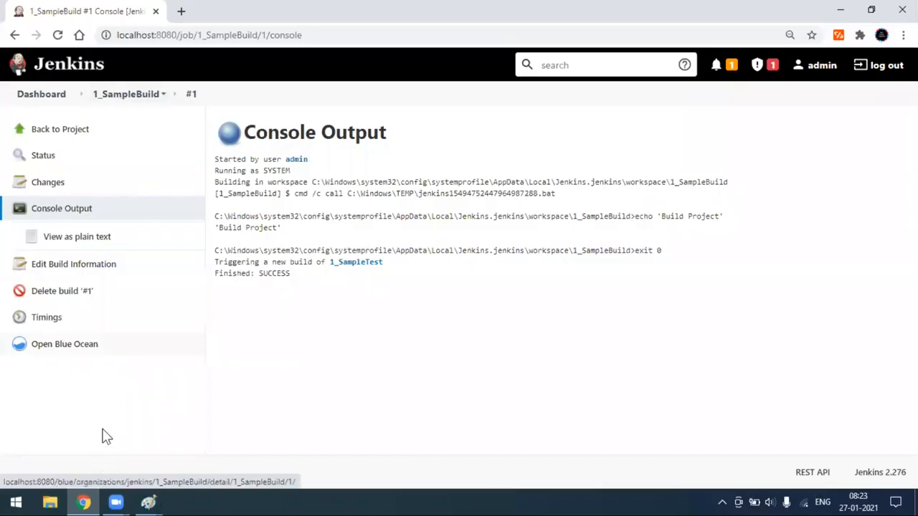
Compare the job triggered in the 1_SampleBuild #1 console output with the Build, Test and Deploy diagram in Paint, and return to Chrome
left_click(149, 502)
left_click(221, 446)
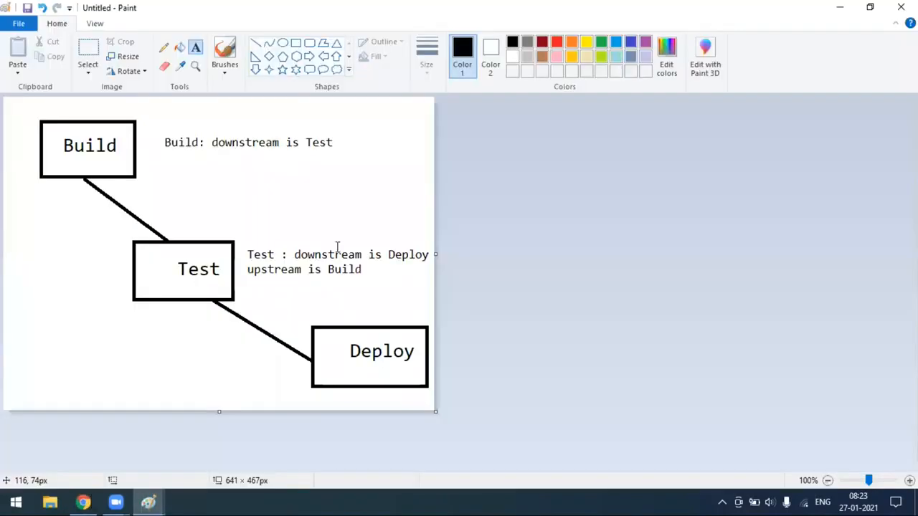
key("alt+Tab")
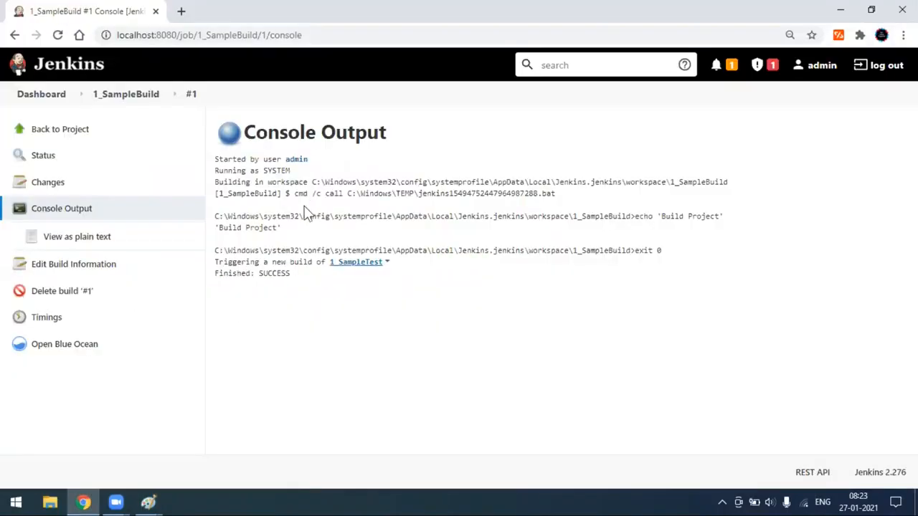
Highlight the echo 'Build Project' command in the 1_SampleBuild #1 console output to examine it
left_click_drag(717, 220, 653, 217)
left_click(662, 211)
left_click_drag(662, 216, 719, 215)
left_click(685, 240)
left_click_drag(636, 215, 728, 215)
left_click(305, 248)
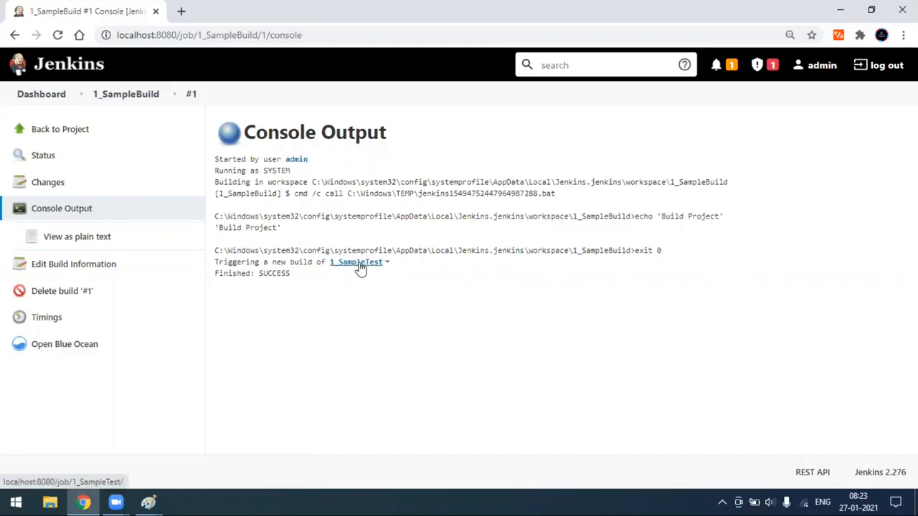
Follow the link to the triggered 1_SampleTest job and open the console output of its build #1
left_click(359, 263)
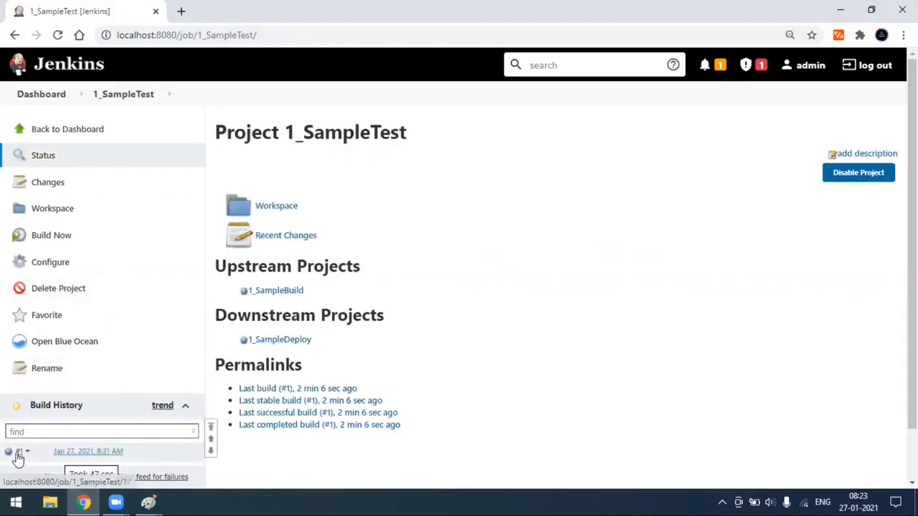
scroll(39, 459, "down", 1)
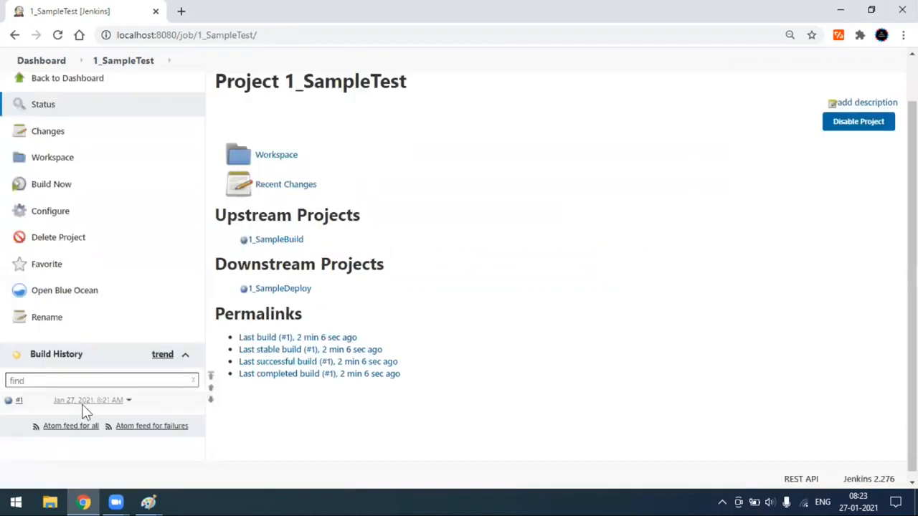
left_click(83, 397)
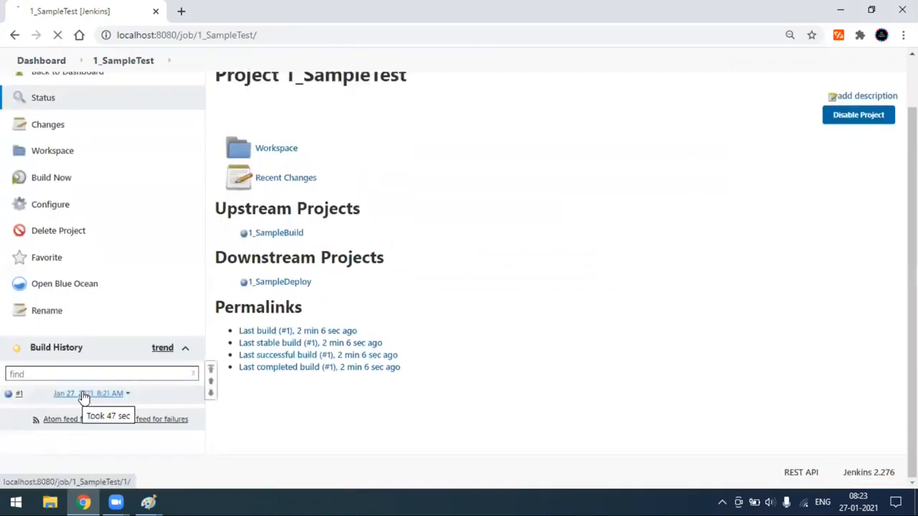
left_click(62, 215)
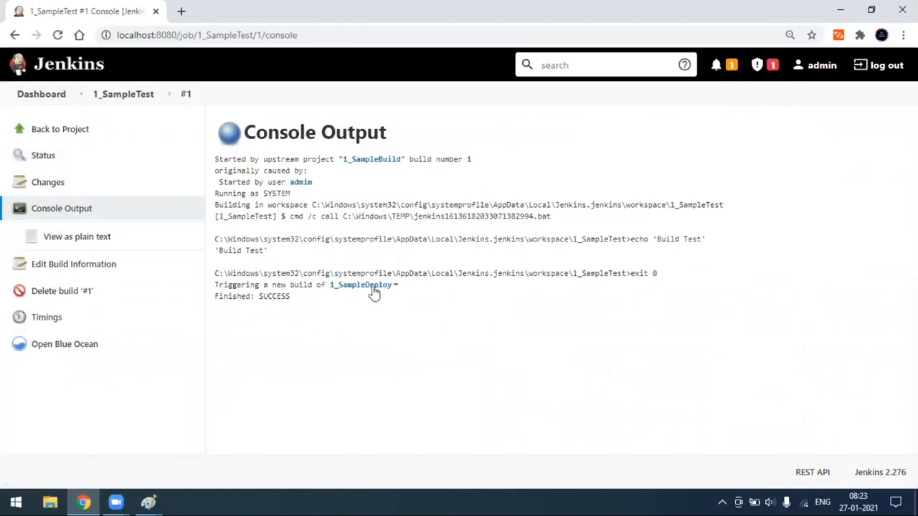
Review what started 1_SampleTest build #1 on its status page, compare it with the Paint diagram, and return to Chrome
left_click(77, 137)
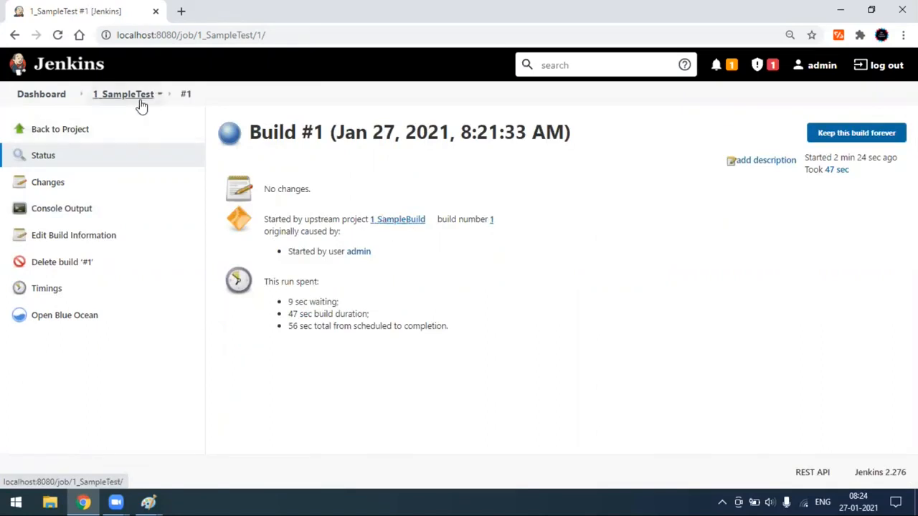
mouse_move(148, 501)
left_click(115, 468)
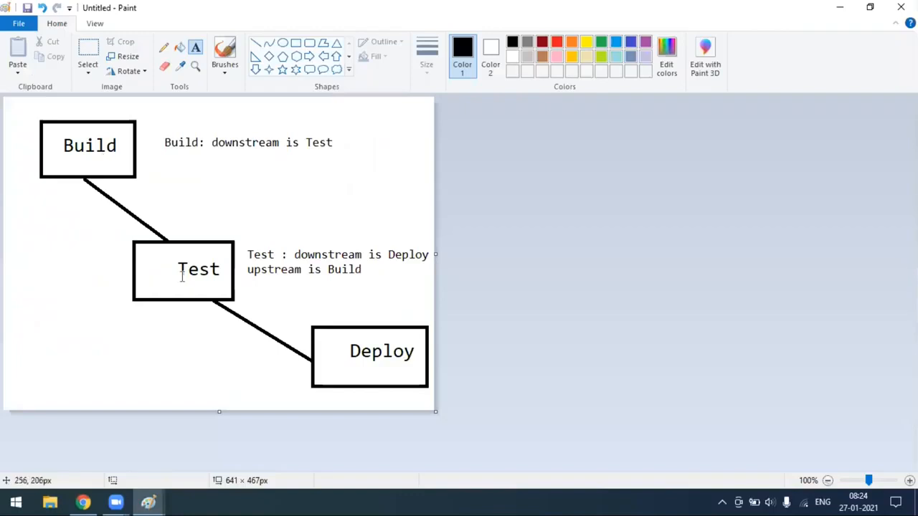
left_click(87, 500)
Open build #1 of 1_SampleDeploy from the dashboard and examine its upstream causes and console output
left_click(75, 136)
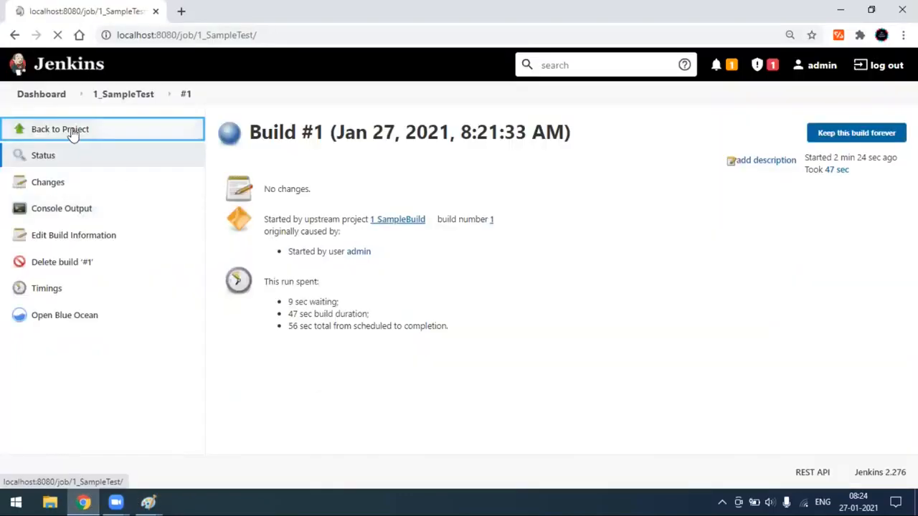
left_click(63, 133)
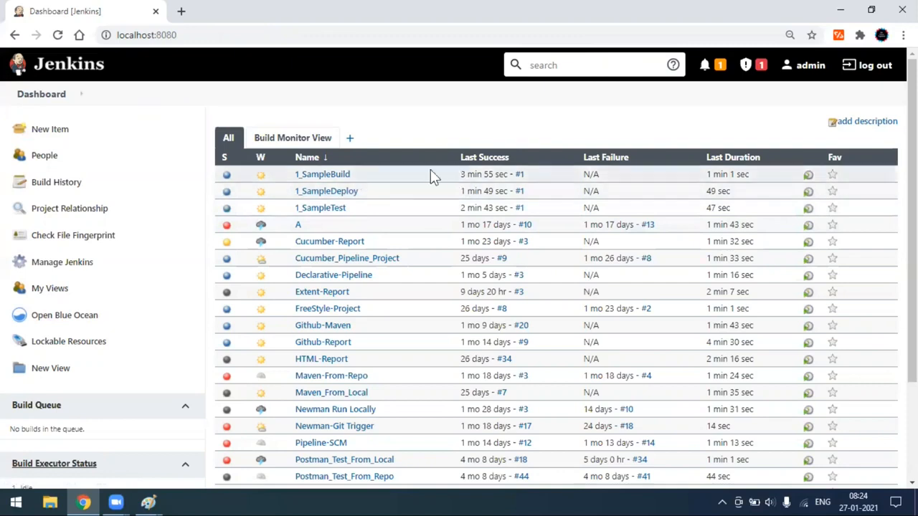
left_click(340, 198)
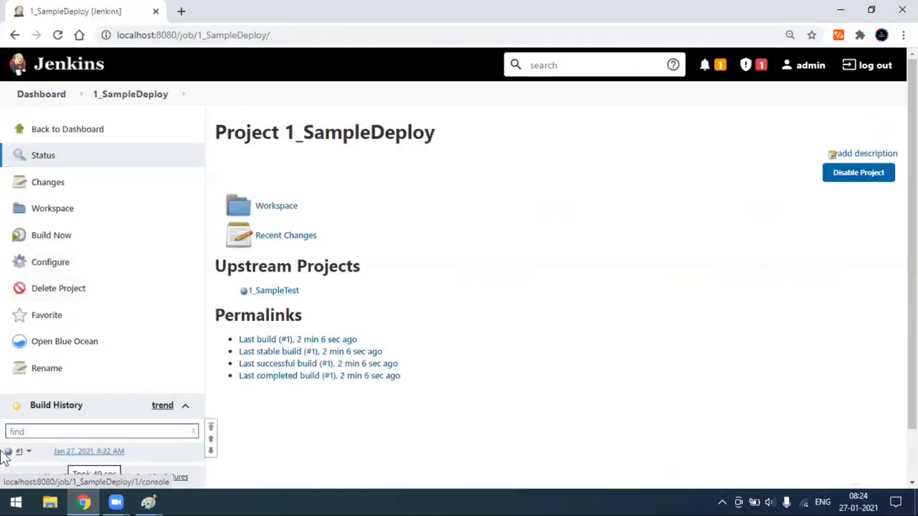
left_click(72, 454)
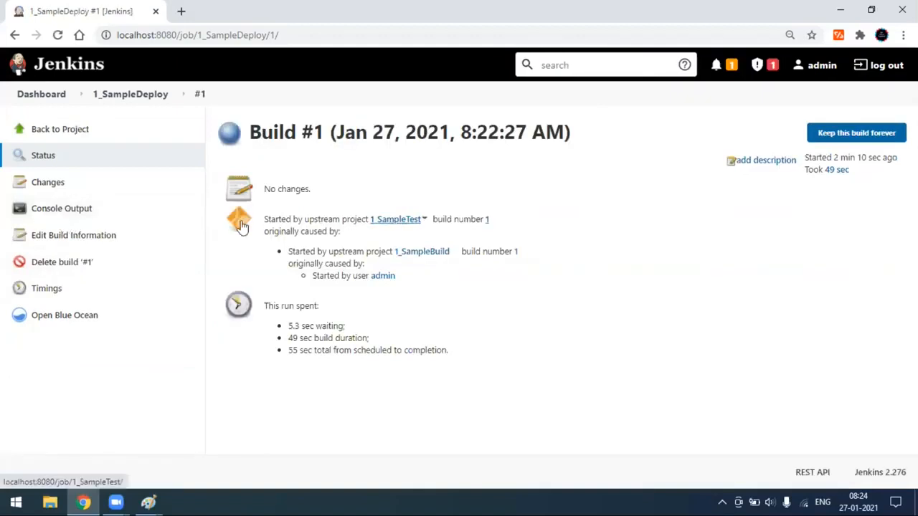
left_click(69, 215)
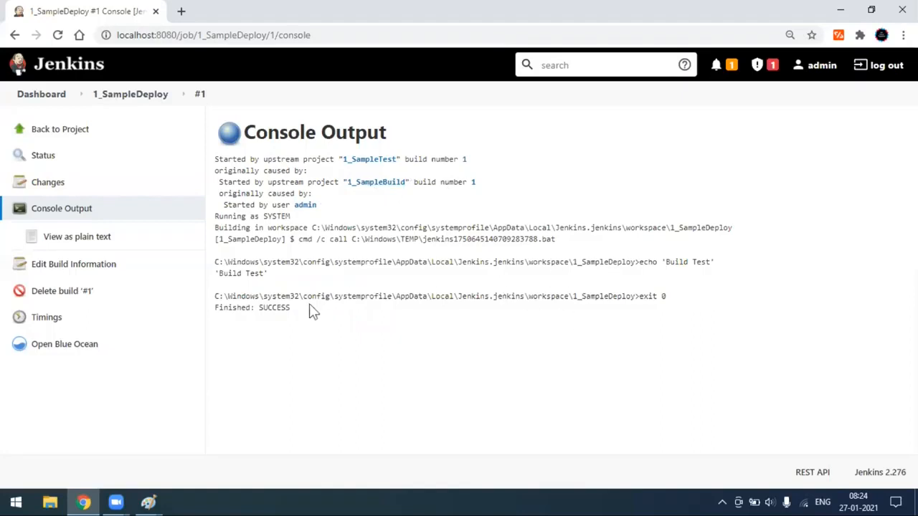
left_click_drag(363, 301, 657, 299)
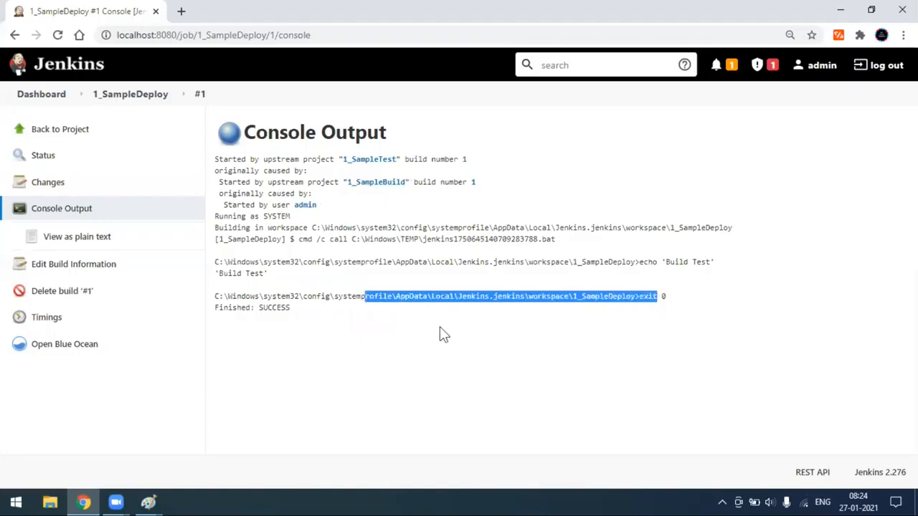
Leave the 1_SampleDeploy build for the dashboard and switch to Paint to review the Build, Test and Deploy diagram
left_click(71, 136)
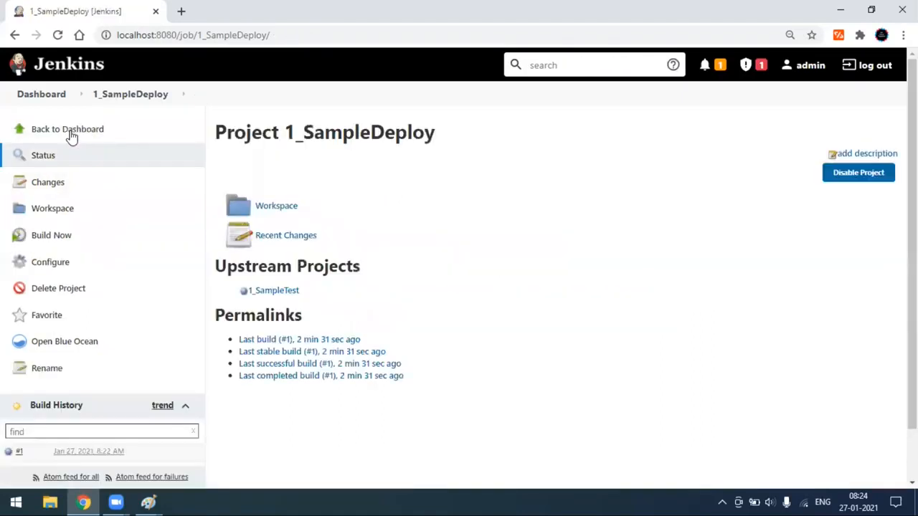
left_click(57, 98)
mouse_move(148, 502)
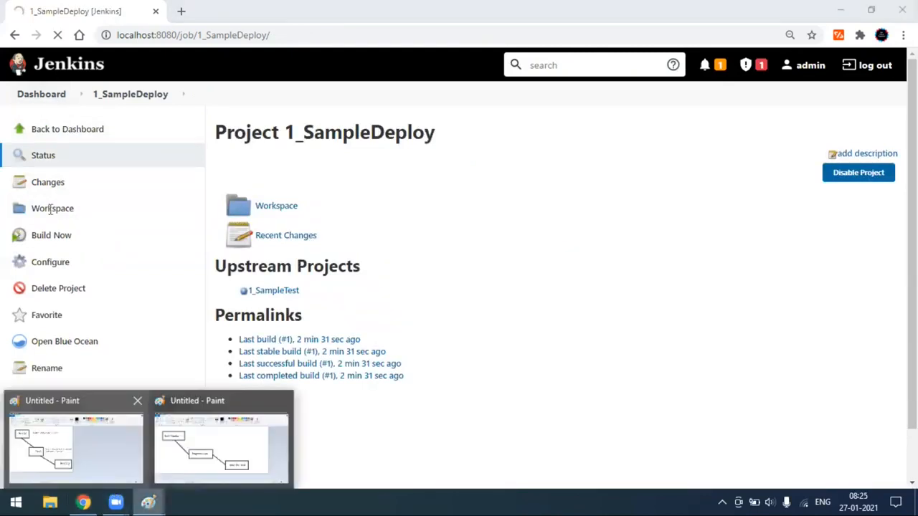
left_click(75, 444)
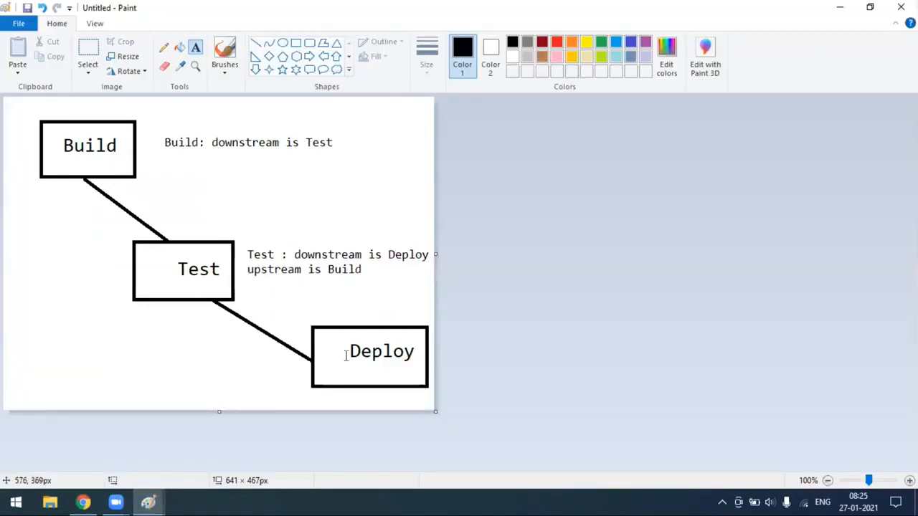
Switch to Chrome, examine the Build Pipeline View type in the new view form, and return to the dashboard without creating a view
left_click(83, 502)
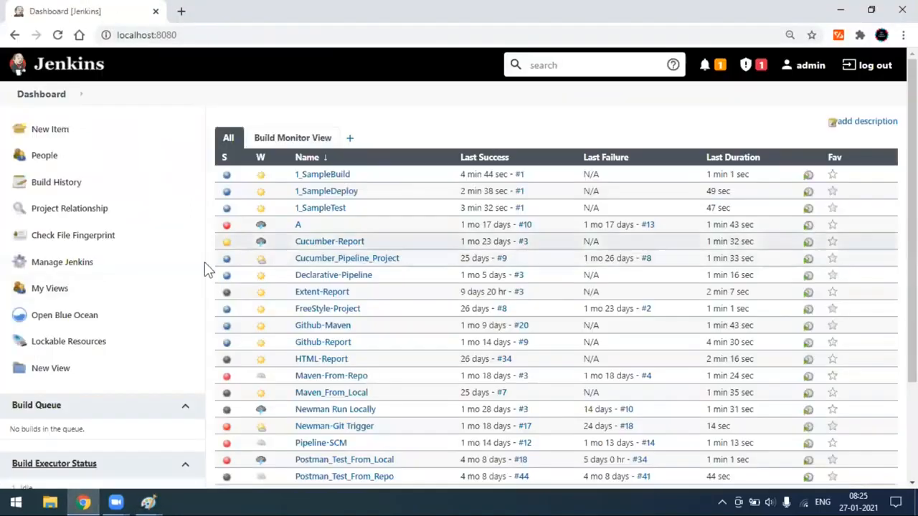
left_click(349, 141)
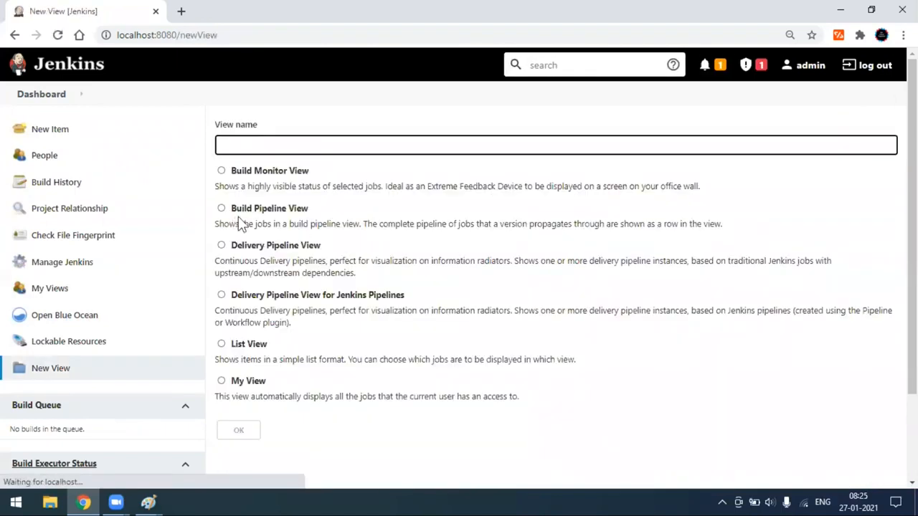
left_click(221, 208)
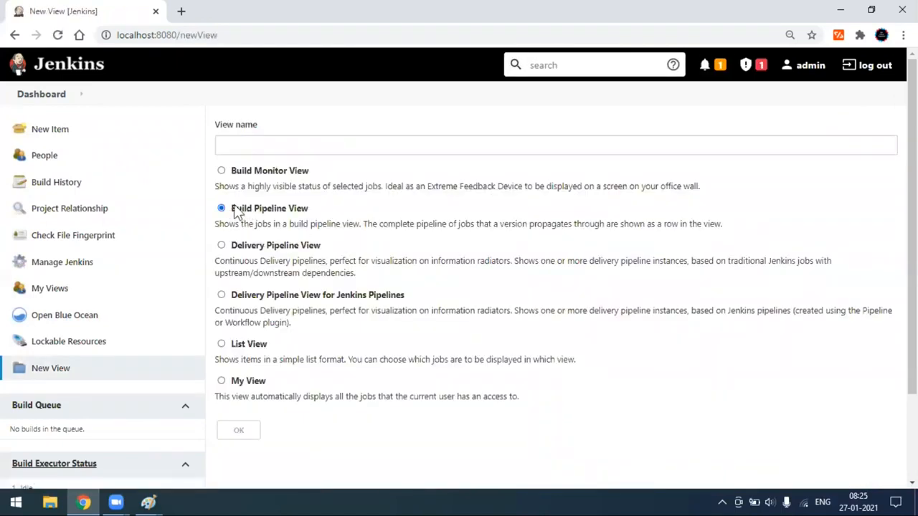
left_click_drag(232, 209, 310, 212)
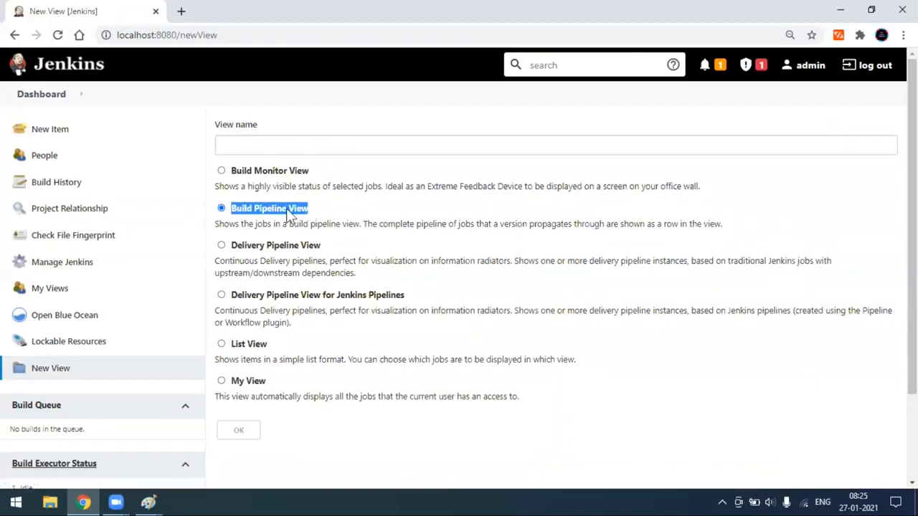
left_click(45, 99)
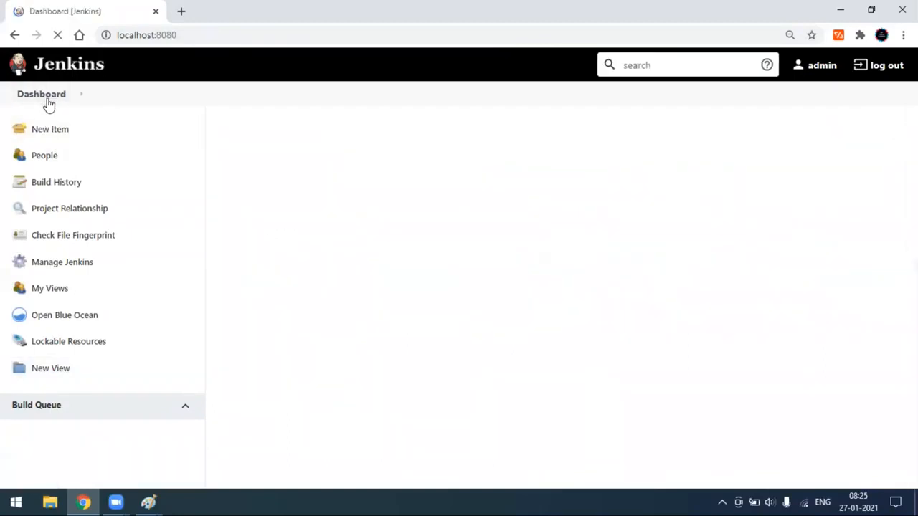
Filter the installed plugins in the Plugin Manager by "Pipeline" and check for the Build Pipeline Plugin
left_click(61, 267)
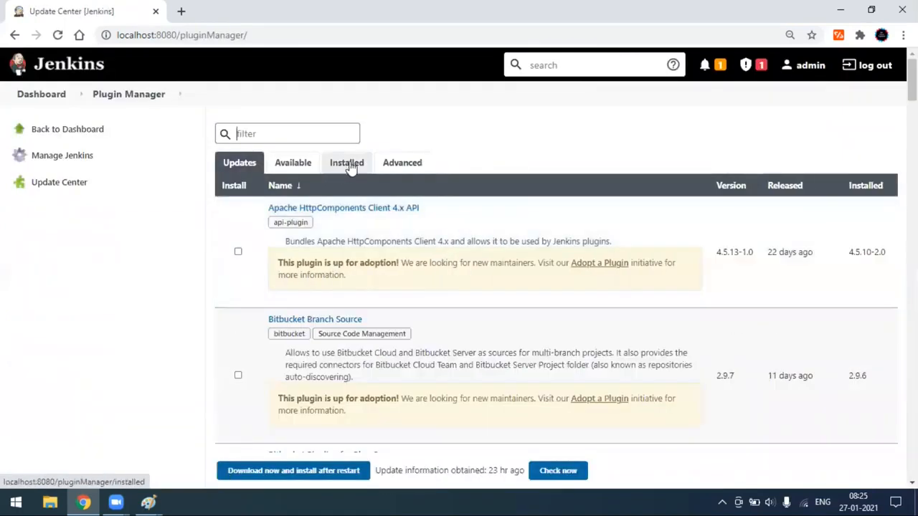
left_click(355, 161)
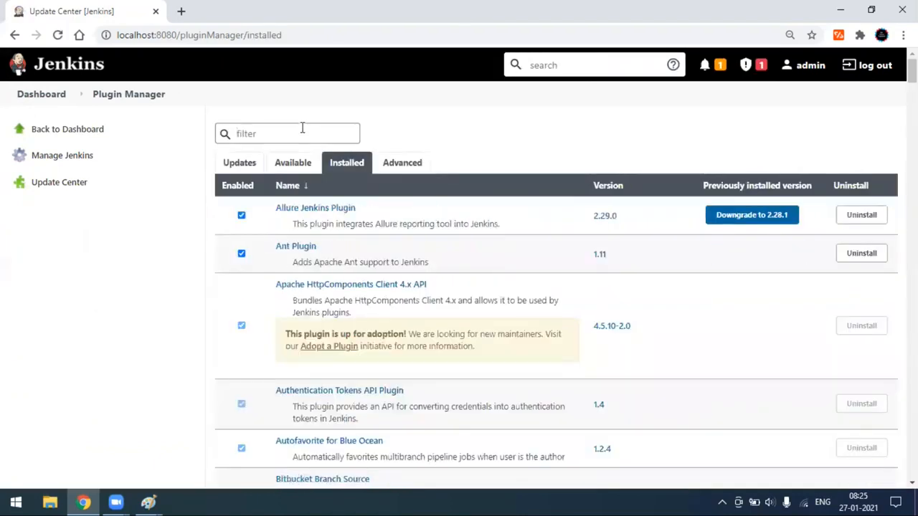
type("Pipeline")
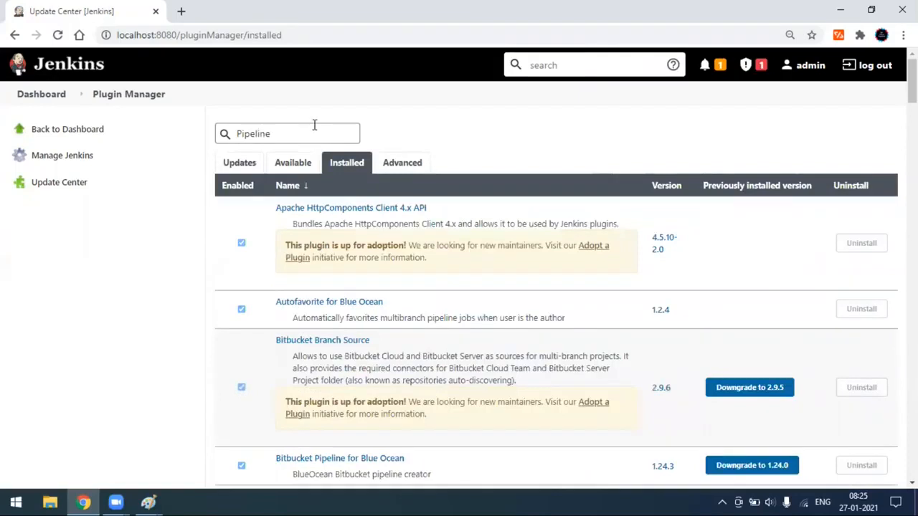
scroll(322, 358, "down", 4)
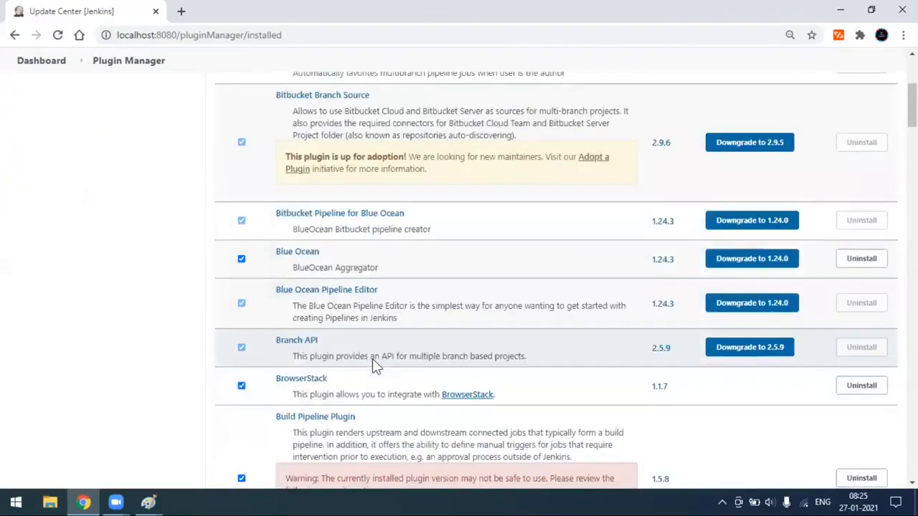
scroll(373, 361, "down", 2)
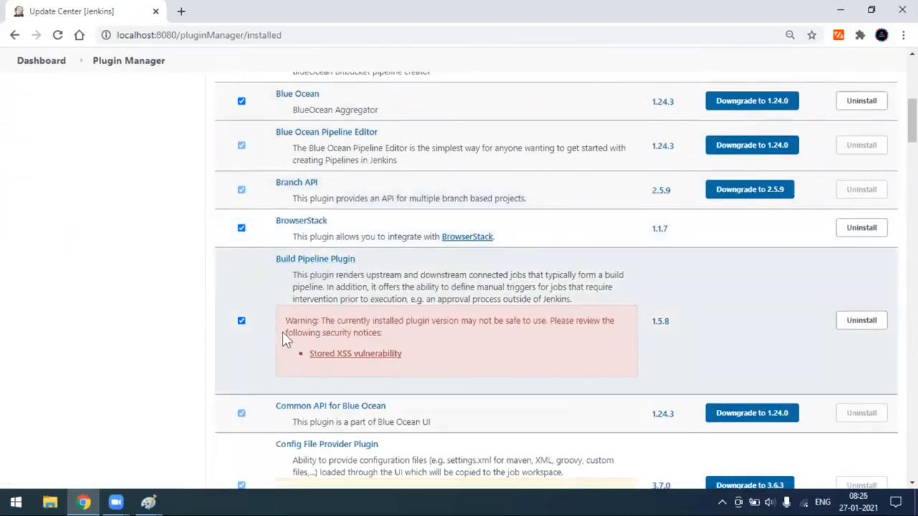
scroll(362, 355, "up", 6)
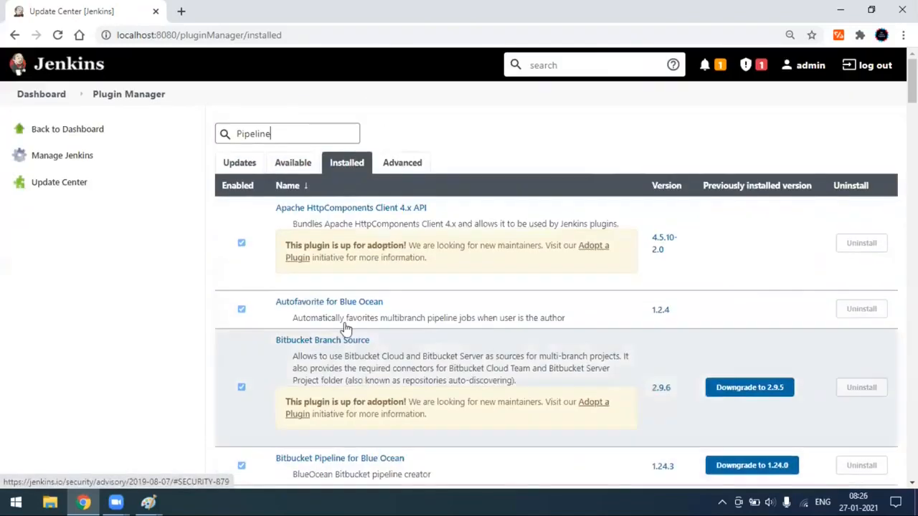
Create a new dashboard view named "Pipeline View" of type Build Pipeline View
left_click(59, 99)
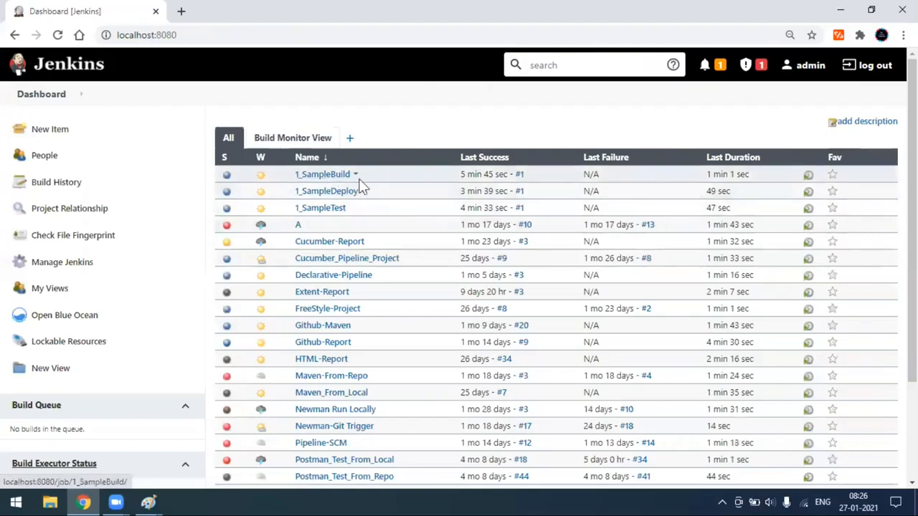
left_click(351, 140)
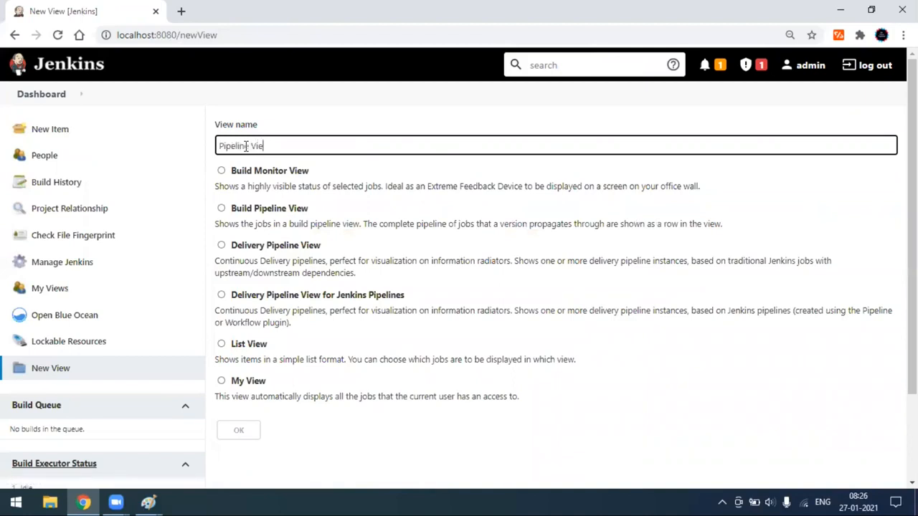
left_click(221, 208)
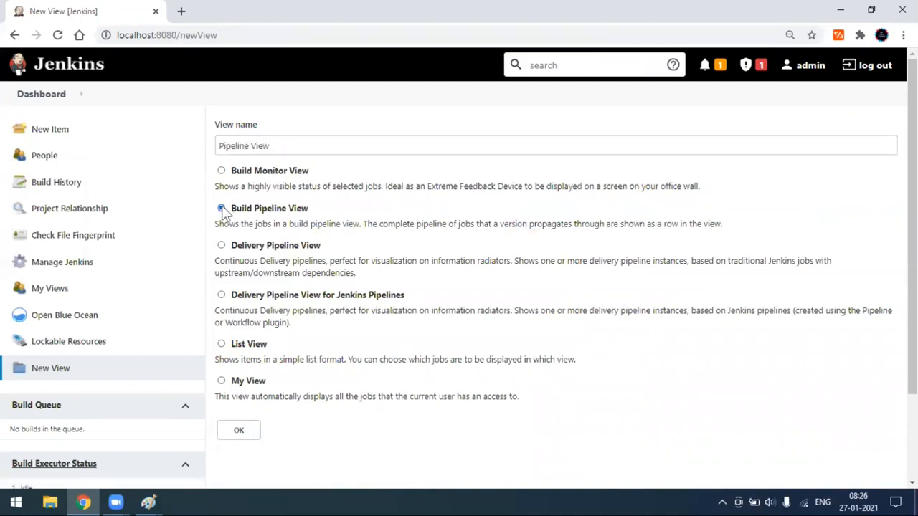
left_click(240, 433)
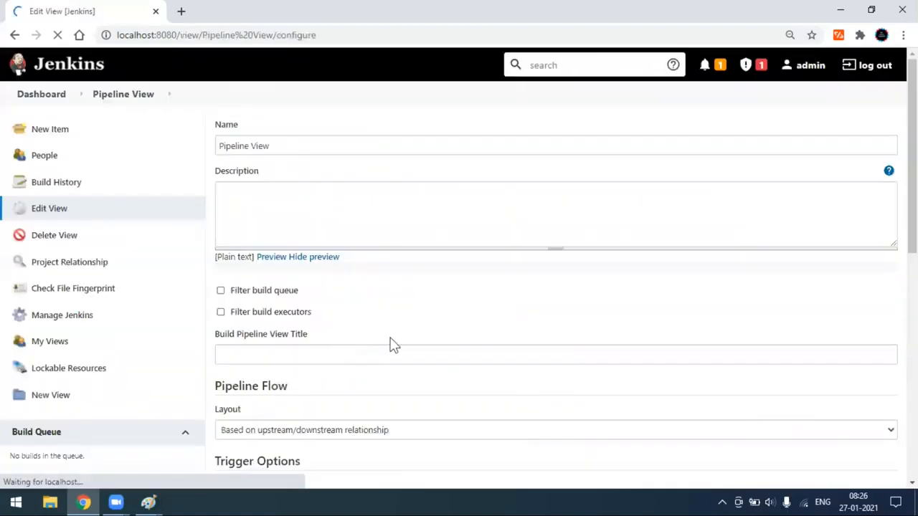
Select 1_SampleBuild as the initial job in the upstream/downstream config and check the job order against the Paint diagram
scroll(486, 371, "down", 1)
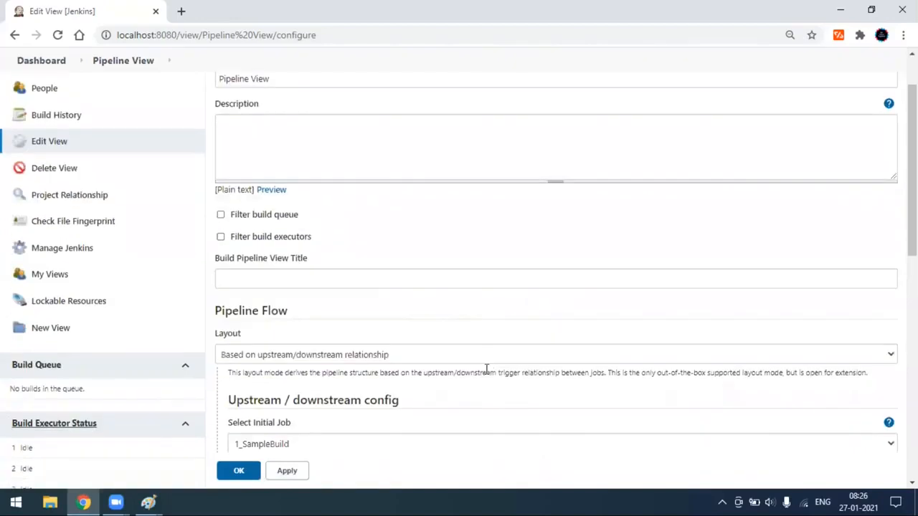
scroll(425, 322, "up", 1)
left_click(295, 202)
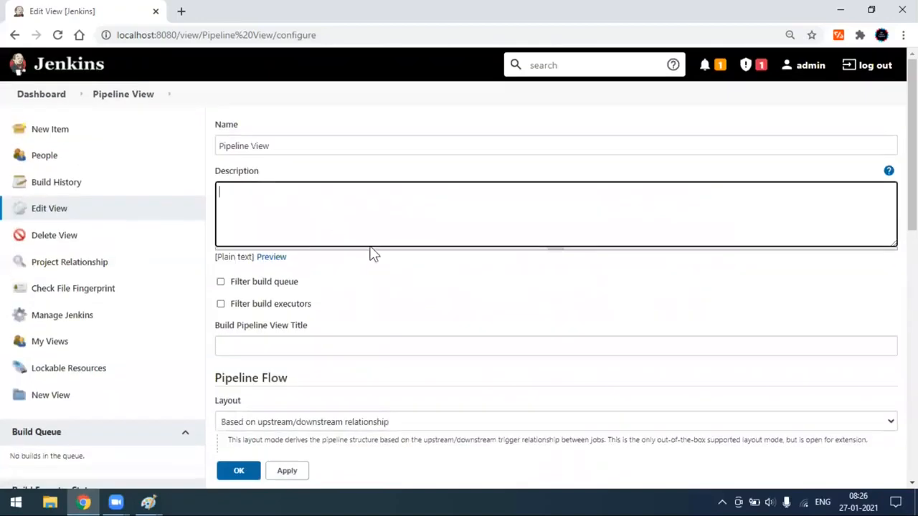
scroll(366, 290, "down", 3)
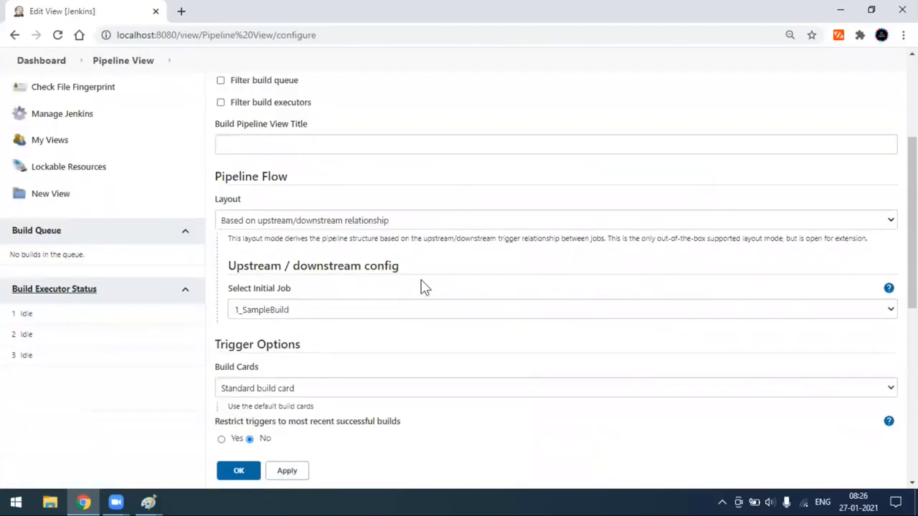
scroll(420, 287, "down", 1)
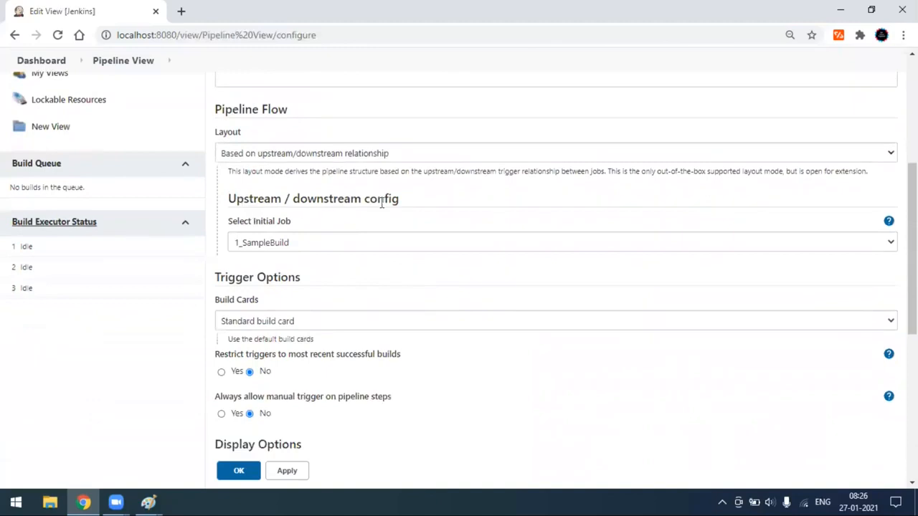
left_click(570, 252)
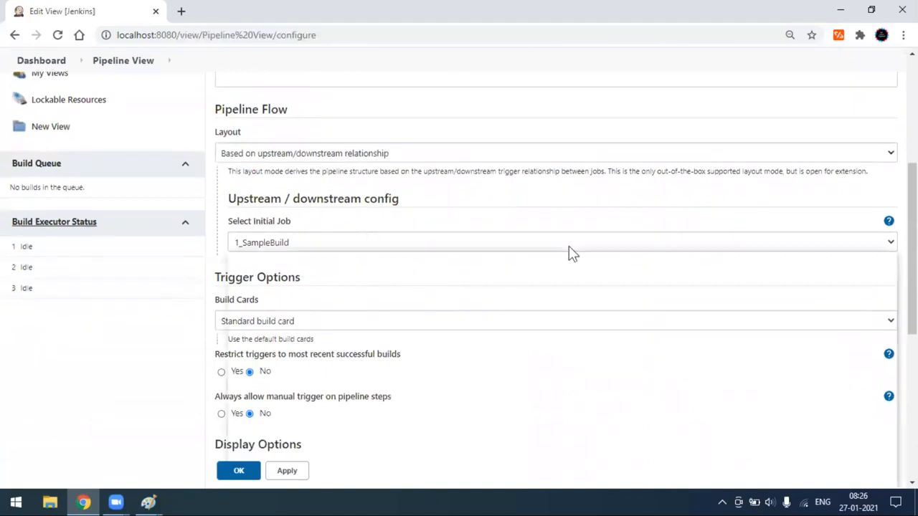
left_click(322, 263)
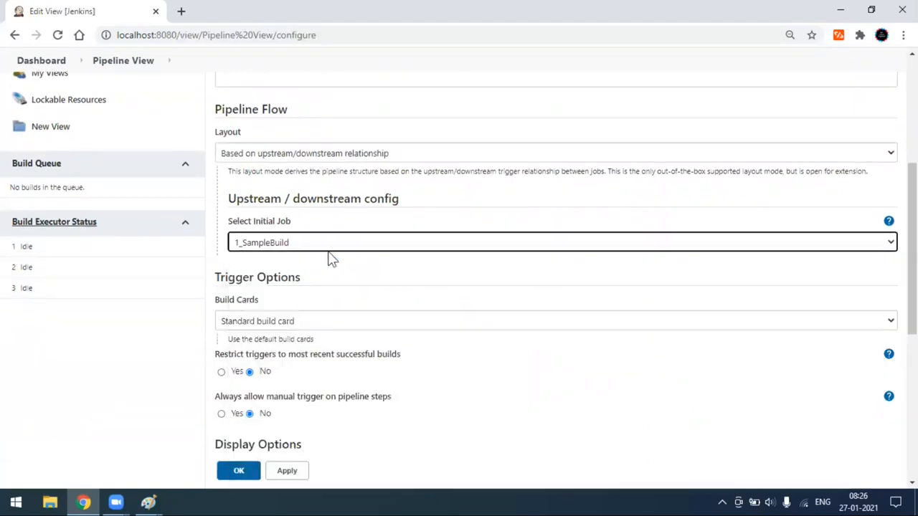
left_click(351, 242)
left_click(321, 260)
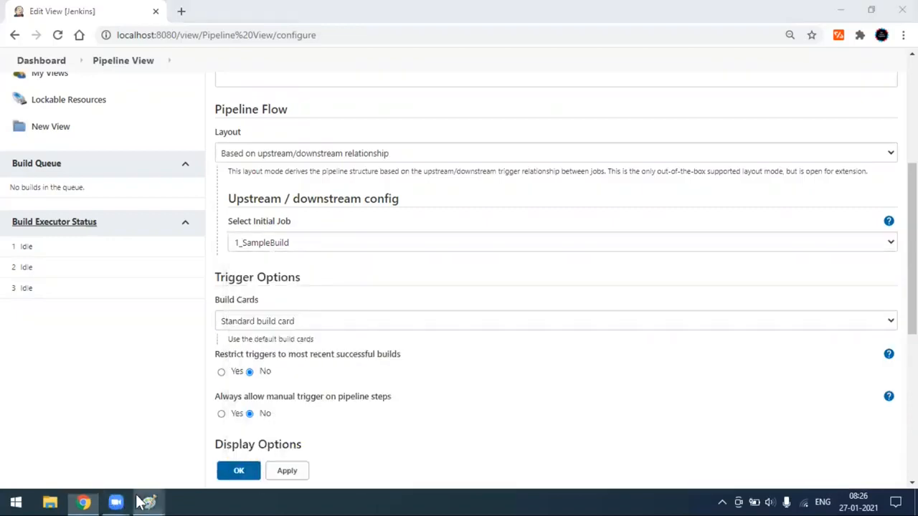
left_click(72, 441)
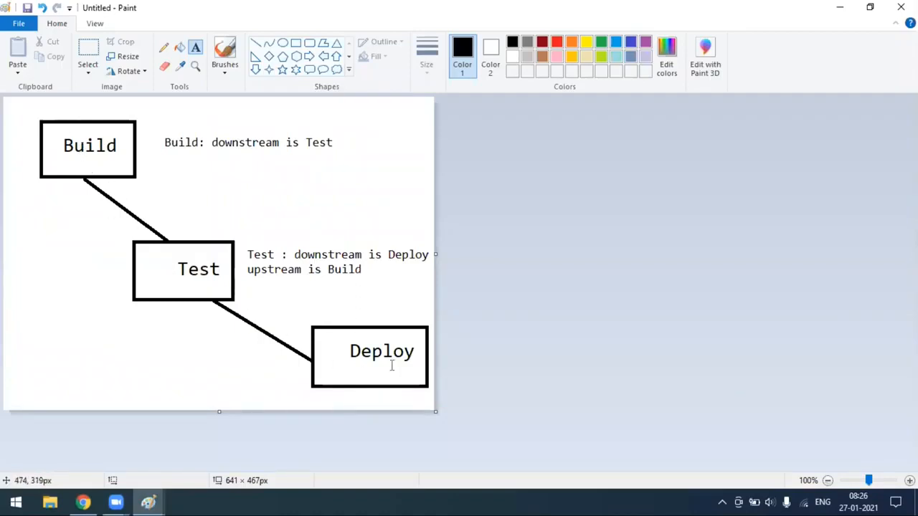
left_click(84, 501)
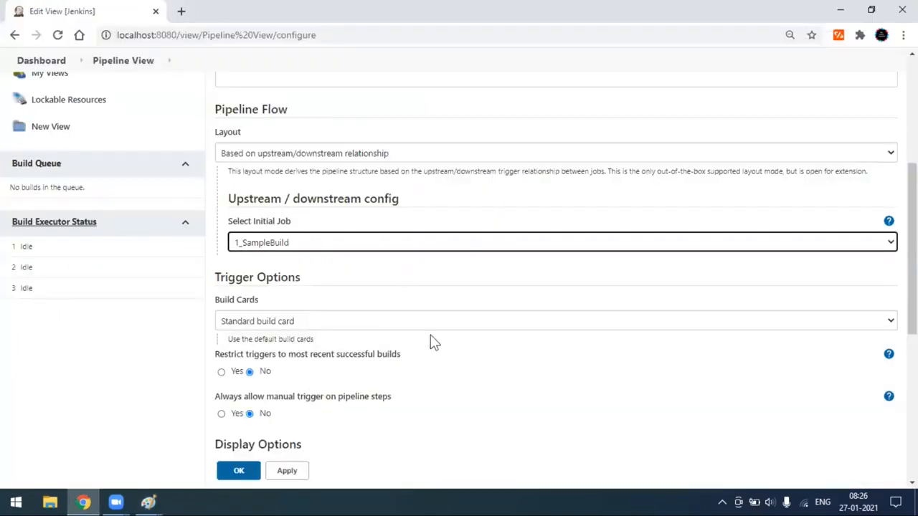
Set the number of displayed builds to 5 in the view's display options
scroll(430, 342, "down", 1)
scroll(466, 315, "down", 1)
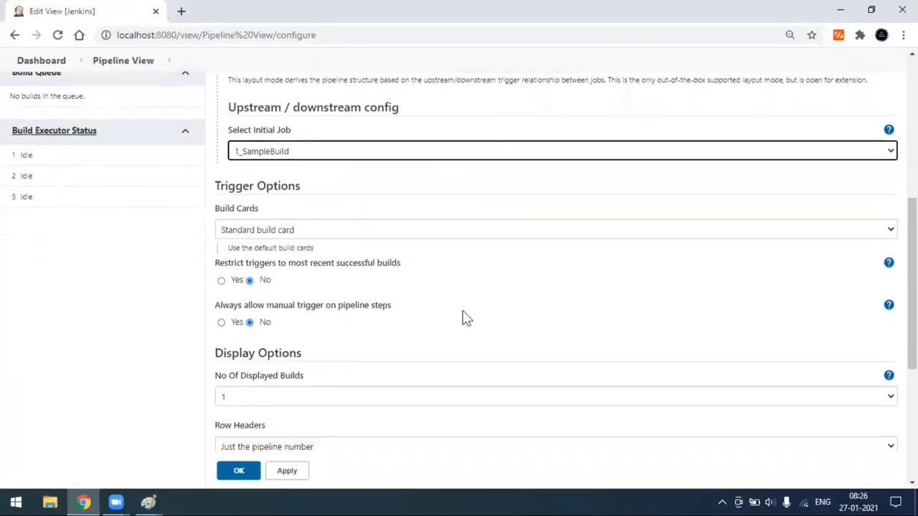
scroll(466, 318, "down", 1)
scroll(413, 334, "down", 1)
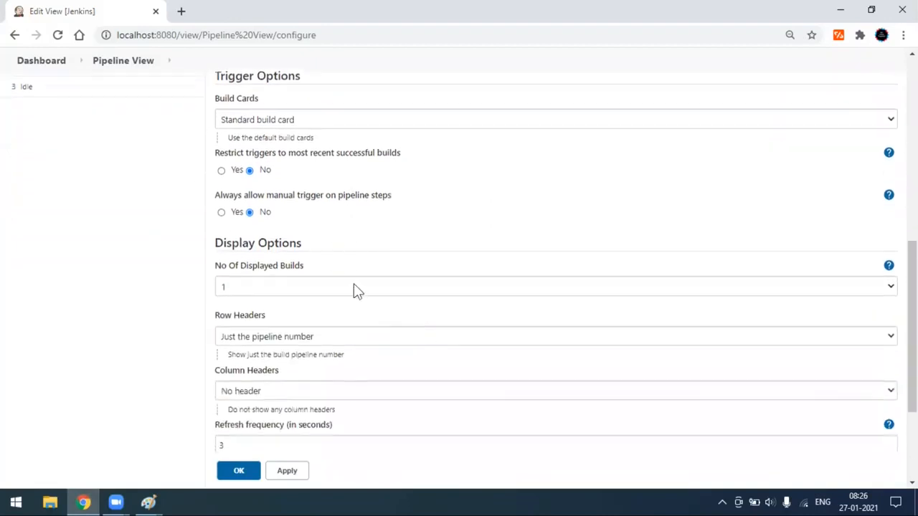
left_click(309, 286)
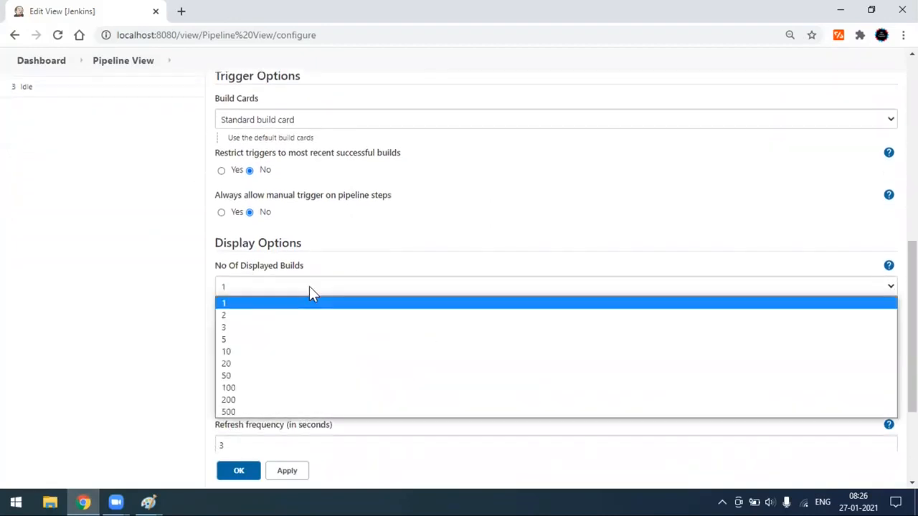
left_click(293, 340)
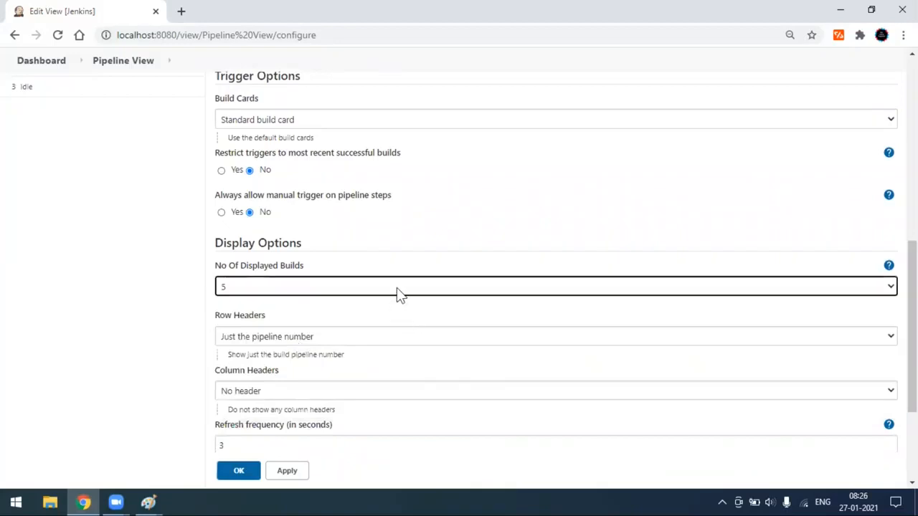
Review the view's remaining display and trigger settings, including the available Build Cards and Layout options
scroll(411, 348, "down", 3)
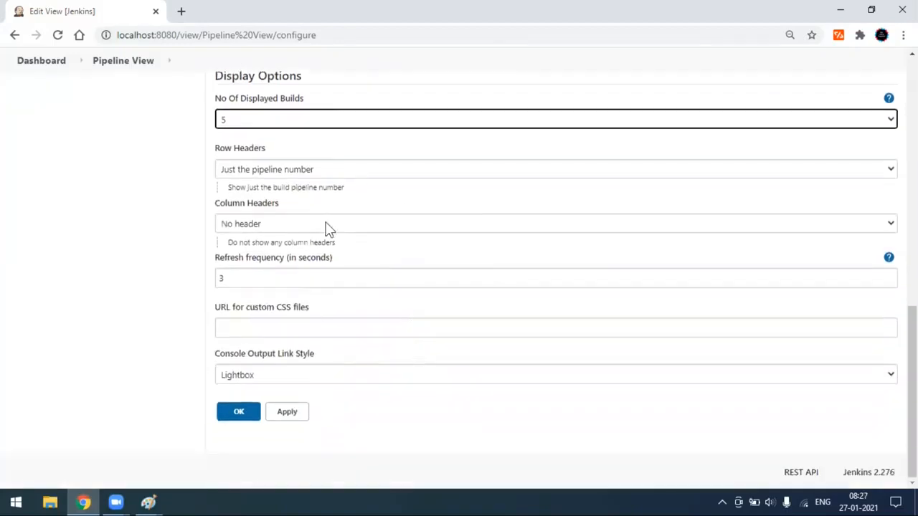
scroll(566, 367, "up", 2)
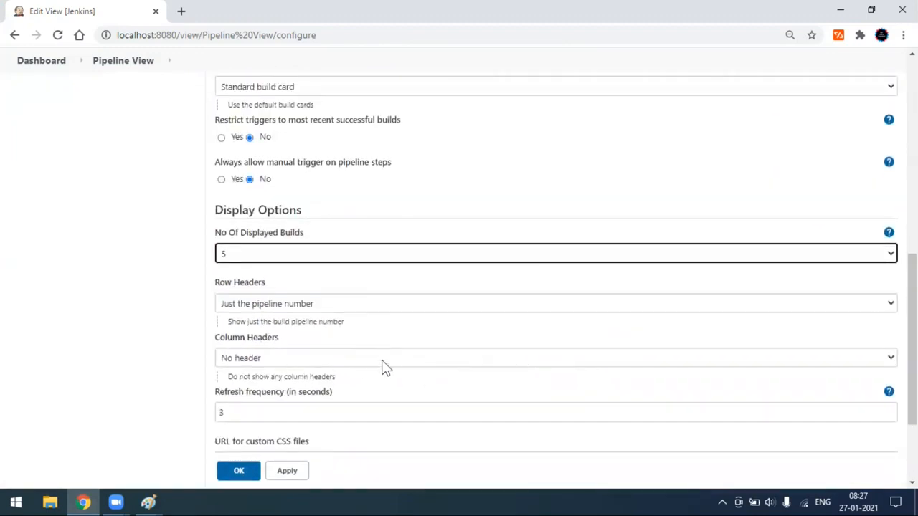
scroll(338, 369, "up", 2)
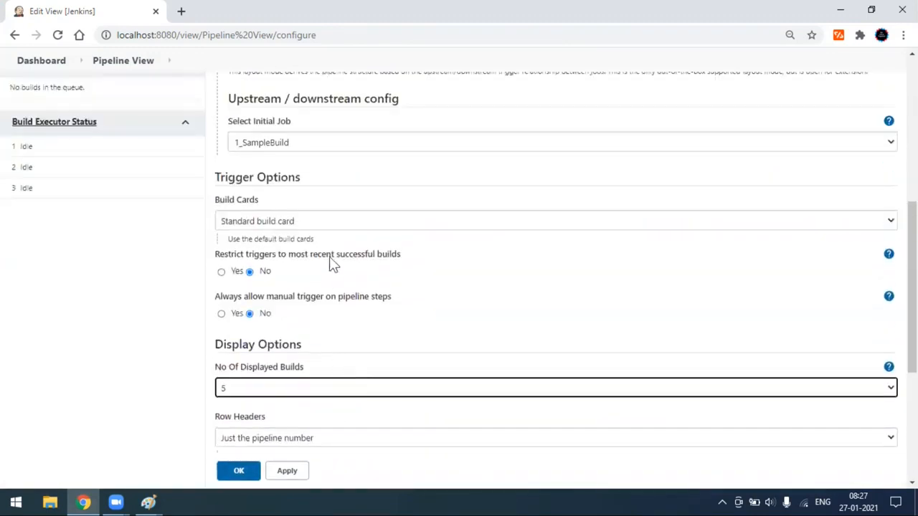
left_click(327, 222)
left_click(327, 224)
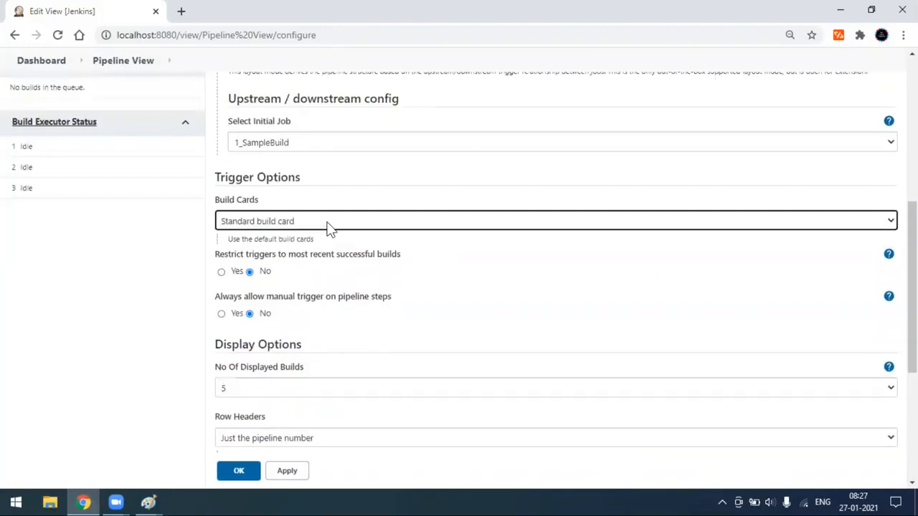
scroll(326, 223, "up", 2)
scroll(328, 228, "up", 1)
left_click(398, 255)
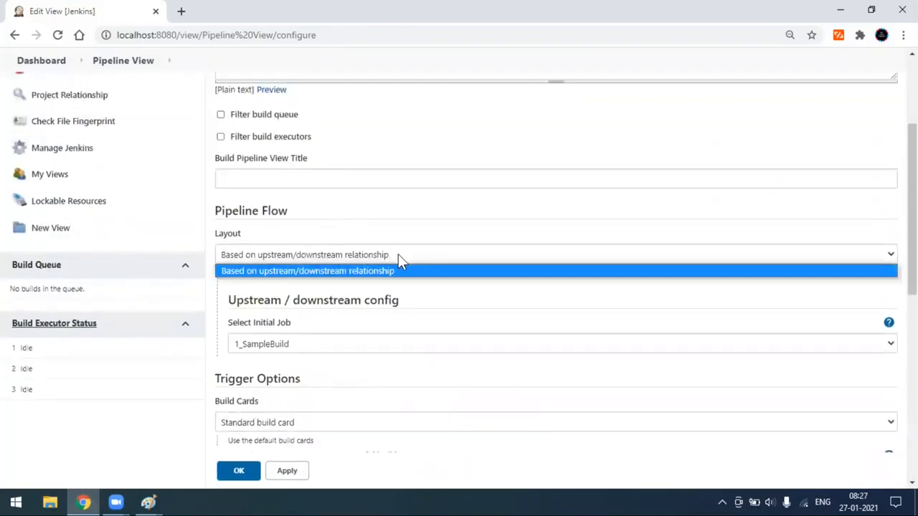
left_click(400, 250)
scroll(387, 258, "up", 2)
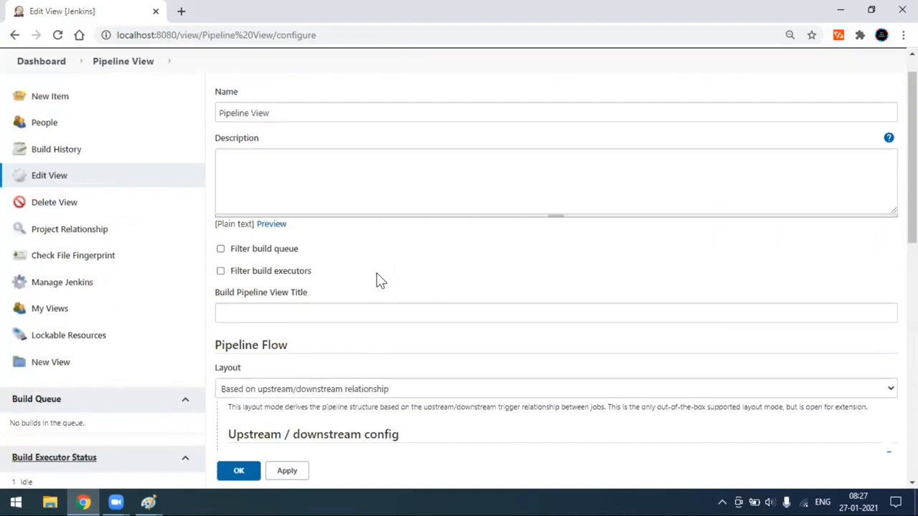
scroll(375, 295, "down", 5)
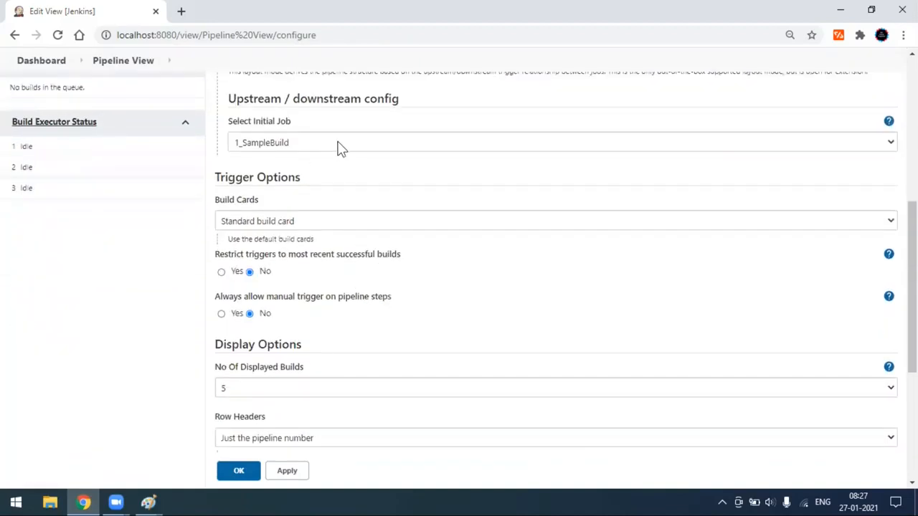
Confirm 1_SampleBuild as the view's initial job and save the Pipeline View configuration
left_click(340, 147)
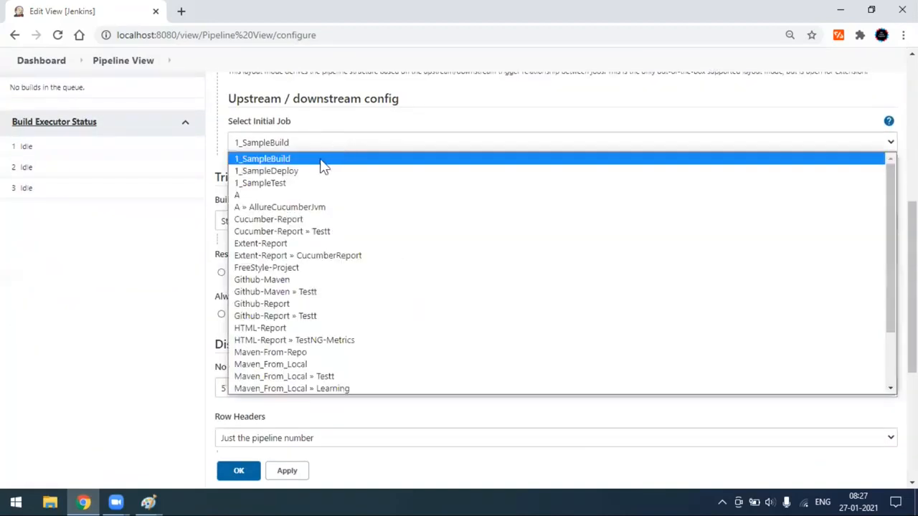
left_click(302, 162)
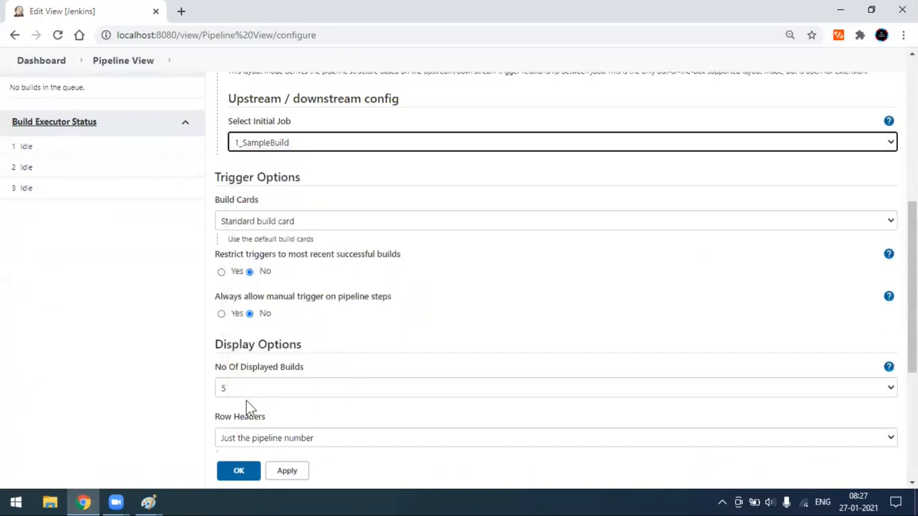
left_click(238, 470)
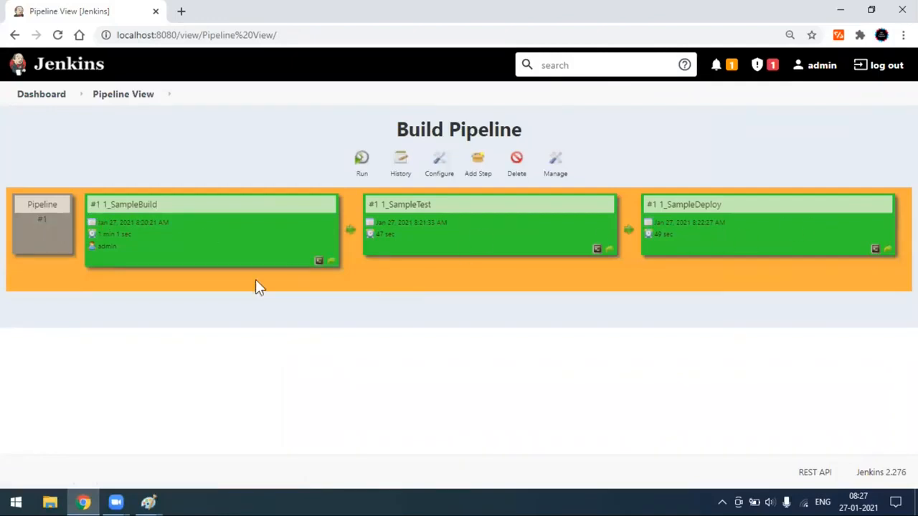
Reconfigure the Pipeline View with a refresh frequency of 2 seconds and save it
left_click(437, 166)
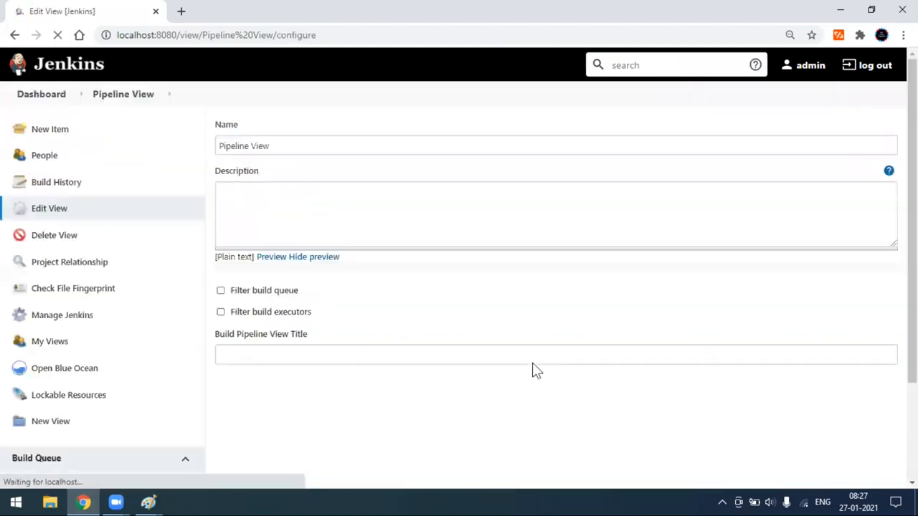
scroll(532, 370, "down", 1)
scroll(533, 369, "down", 8)
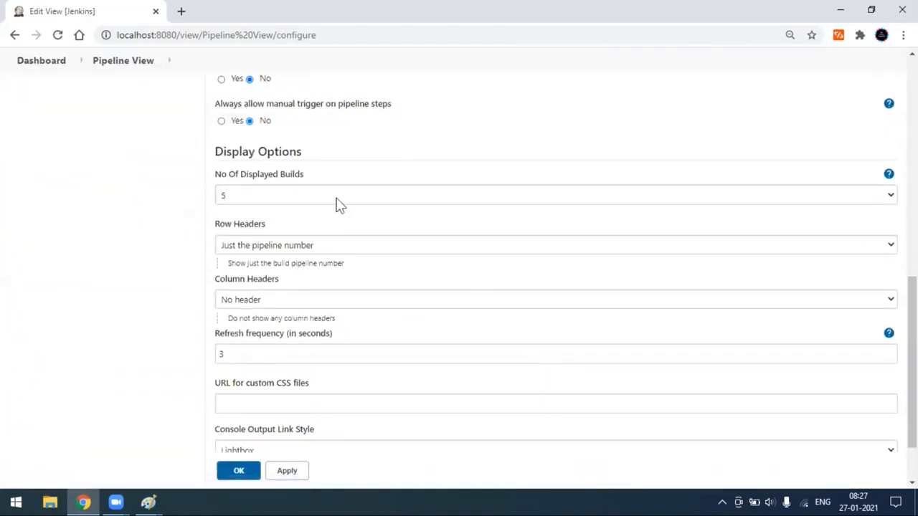
scroll(336, 211, "down", 2)
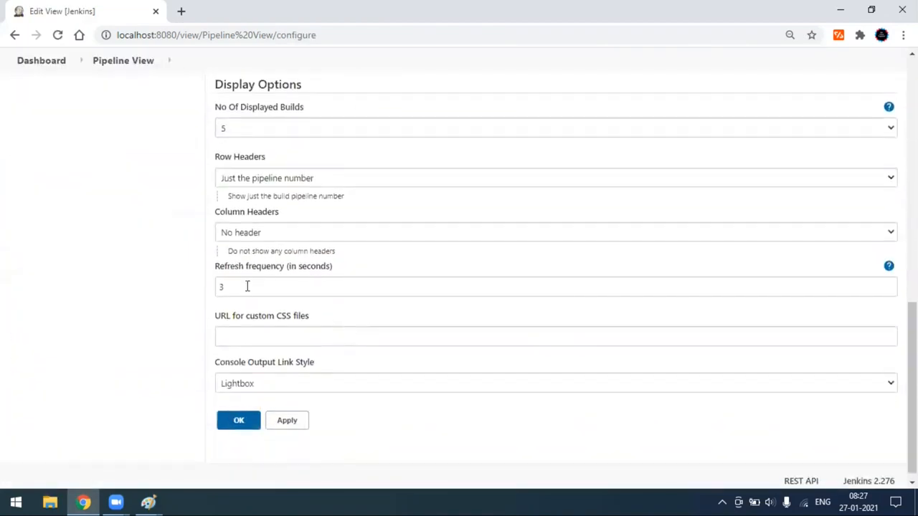
double_click(334, 285)
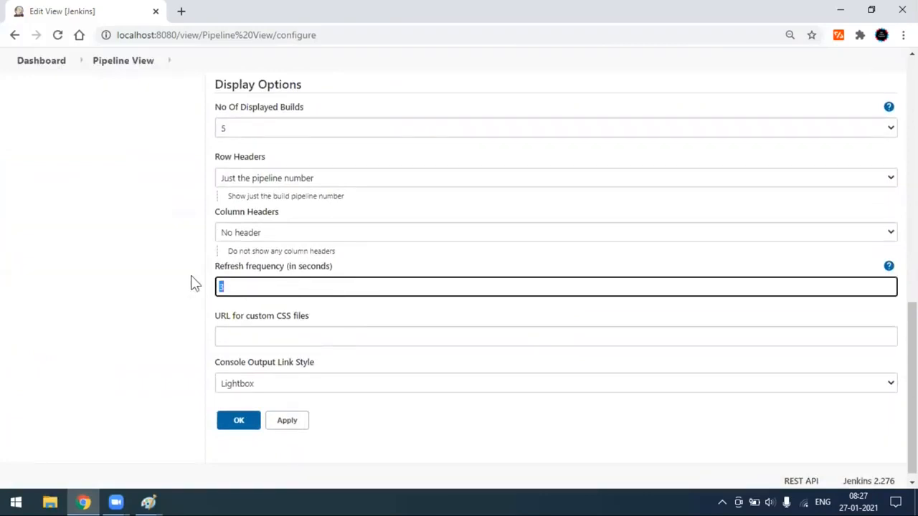
type("2")
left_click(242, 430)
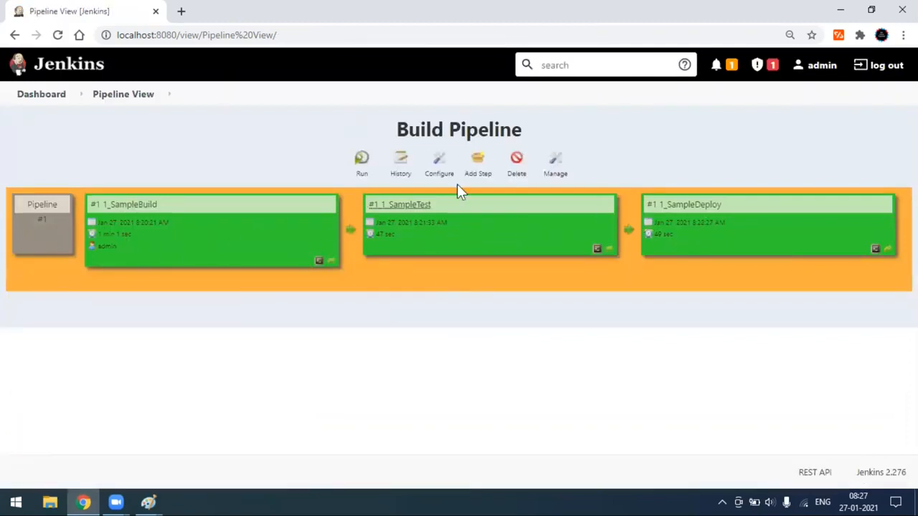
Run the pipeline from the Build Pipeline view and reload the page to check the new 1_SampleBuild run
left_click(362, 161)
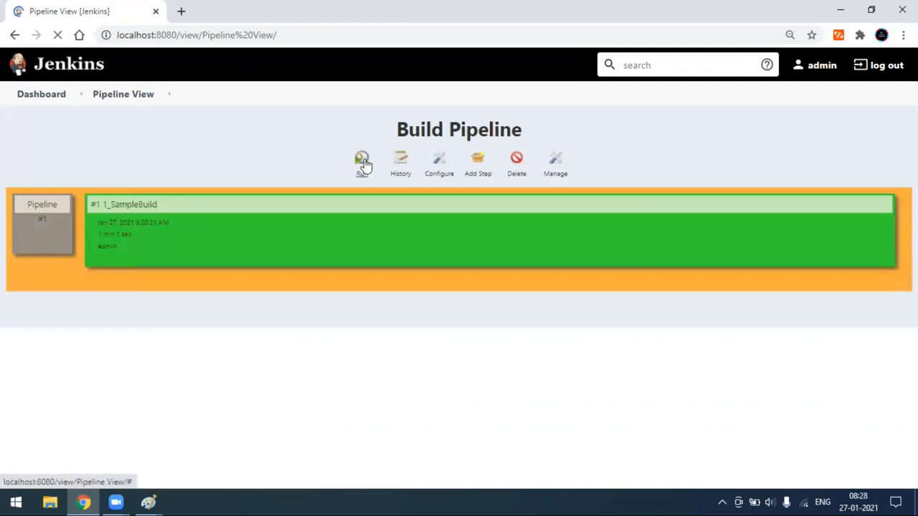
left_click(362, 160)
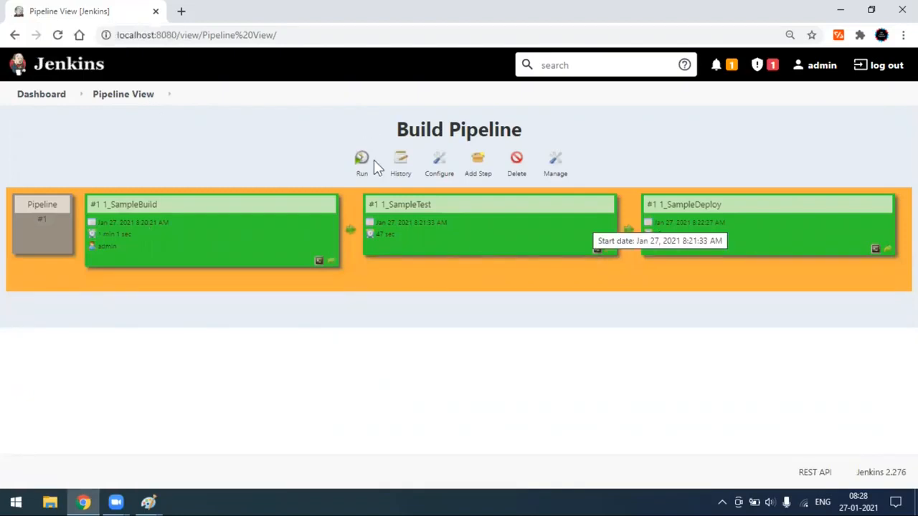
left_click(58, 36)
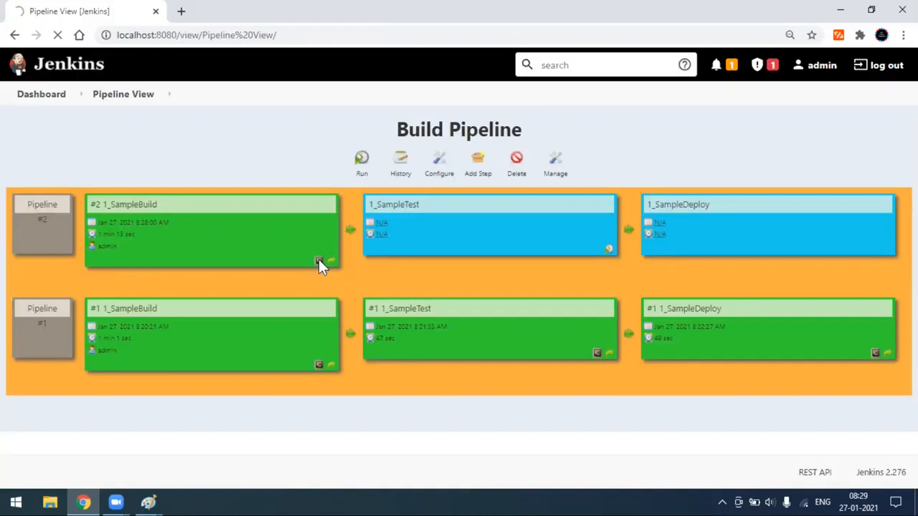
left_click(318, 260)
Set "Always allow manual trigger on pipeline steps" to Yes in the Pipeline View configuration and save it
left_click(446, 168)
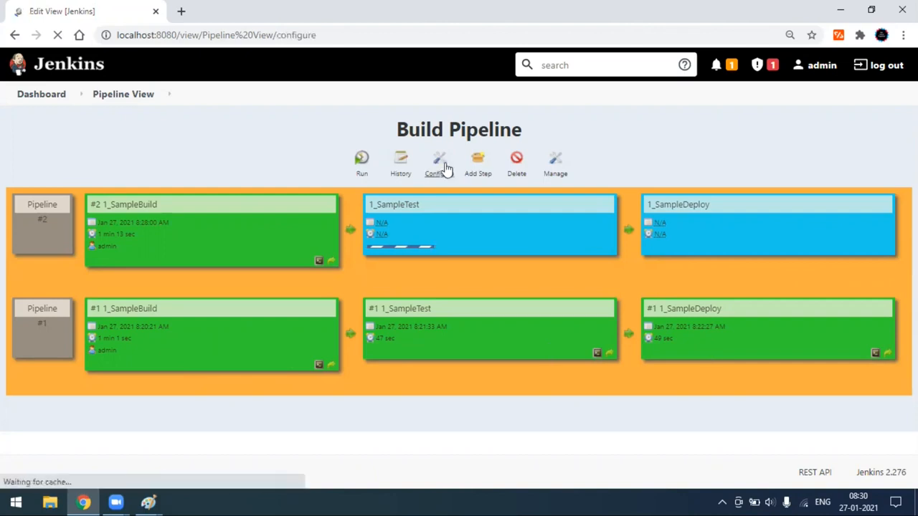
scroll(454, 351, "down", 2)
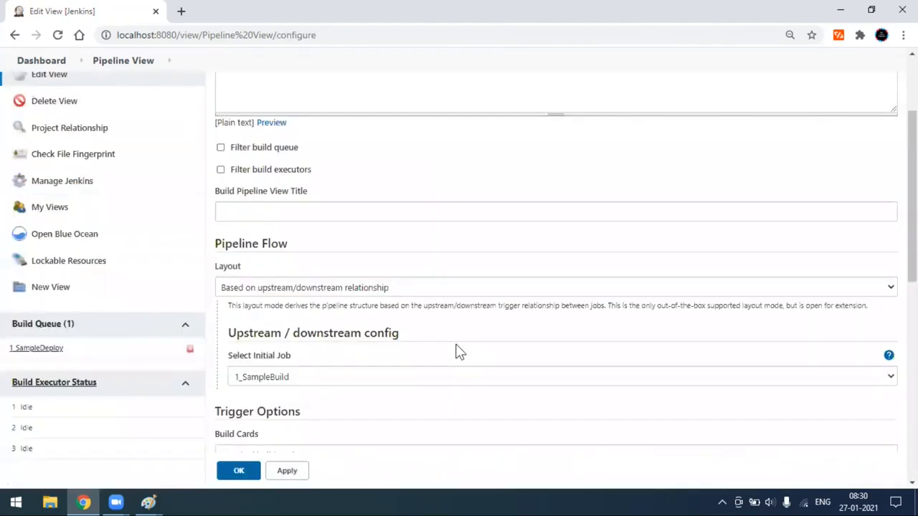
scroll(467, 347, "down", 3)
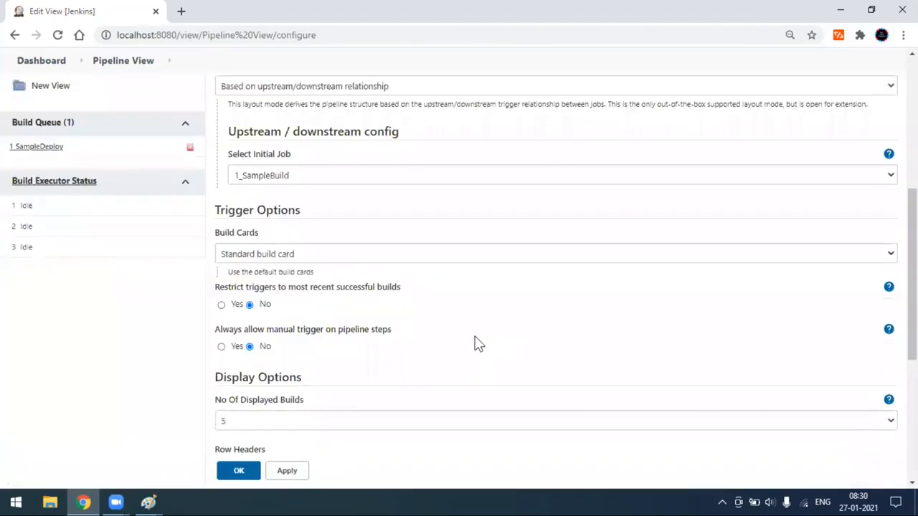
scroll(345, 235, "down", 1)
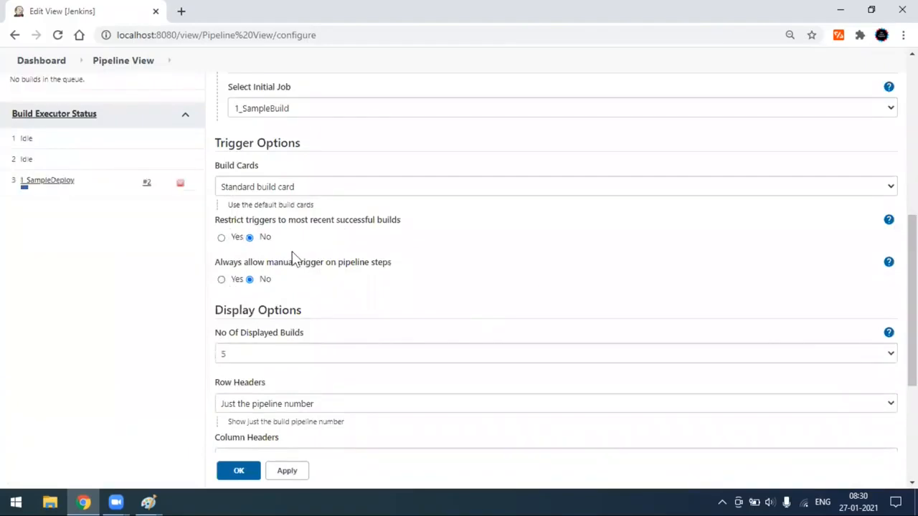
scroll(287, 321, "down", 1)
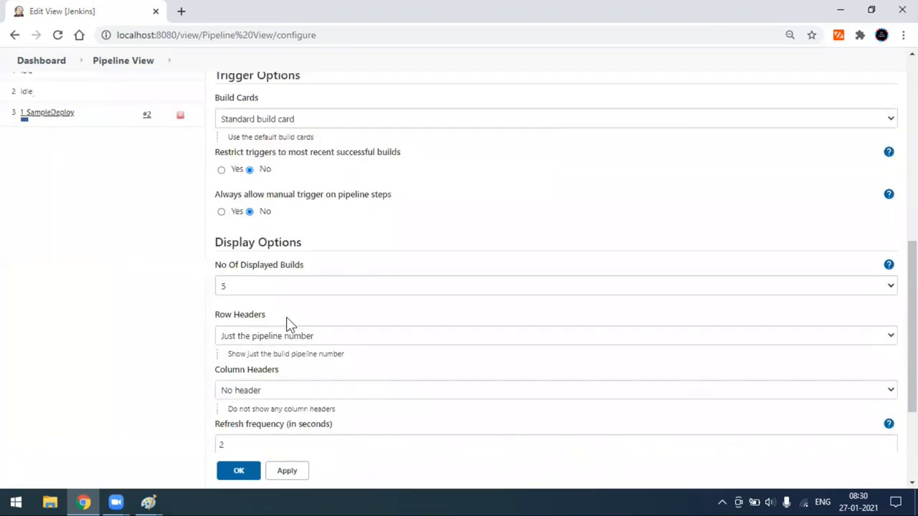
scroll(246, 276, "down", 3)
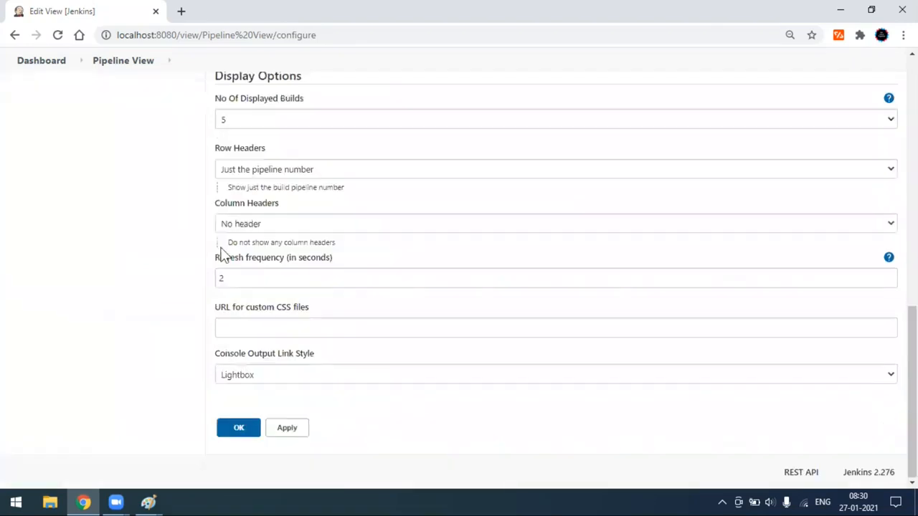
scroll(259, 446, "up", 3)
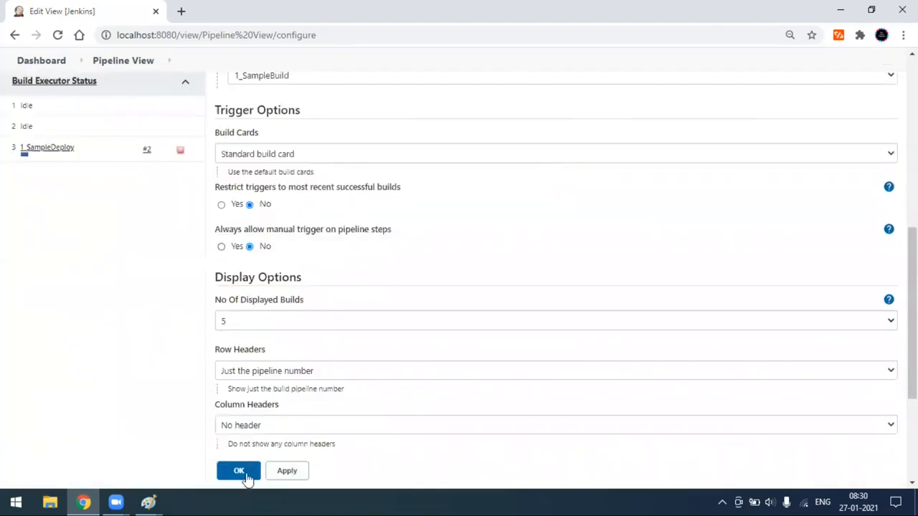
left_click(241, 471)
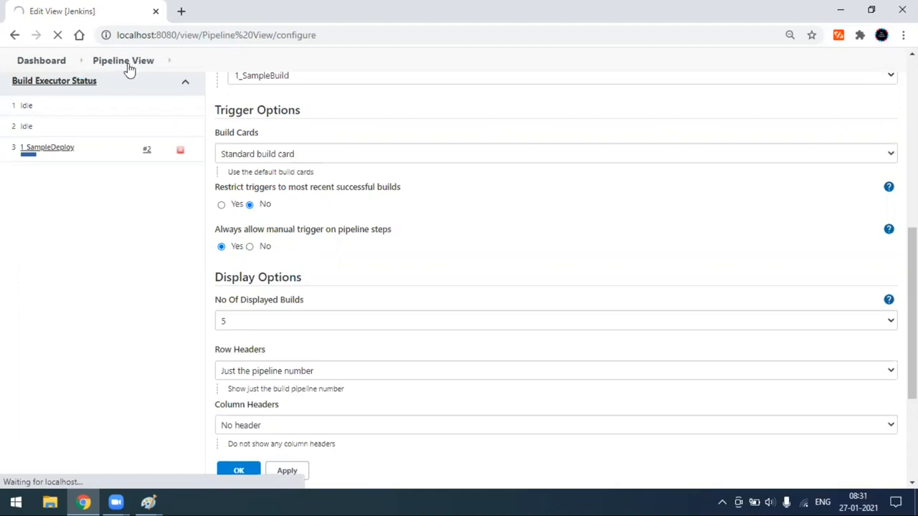
scroll(265, 308, "up", 5)
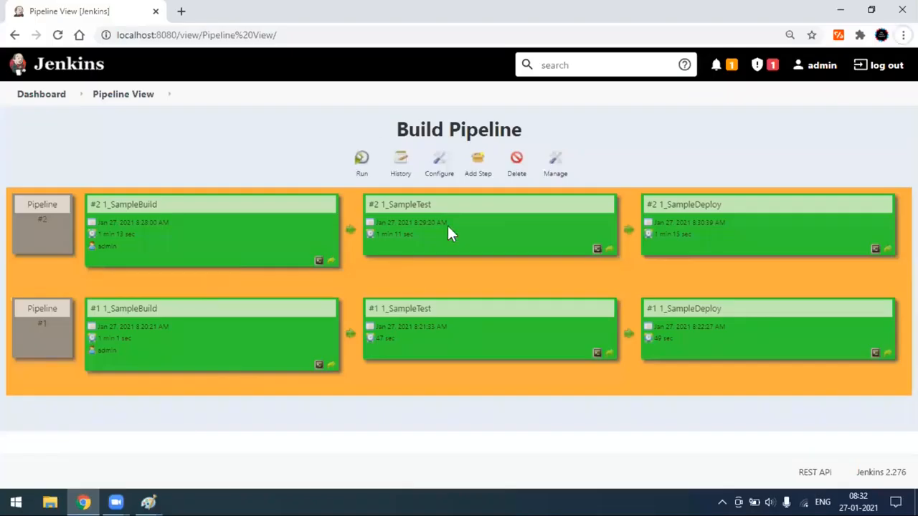
Start another run of the whole pipeline and reload the view to follow pipeline #3
left_click(361, 163)
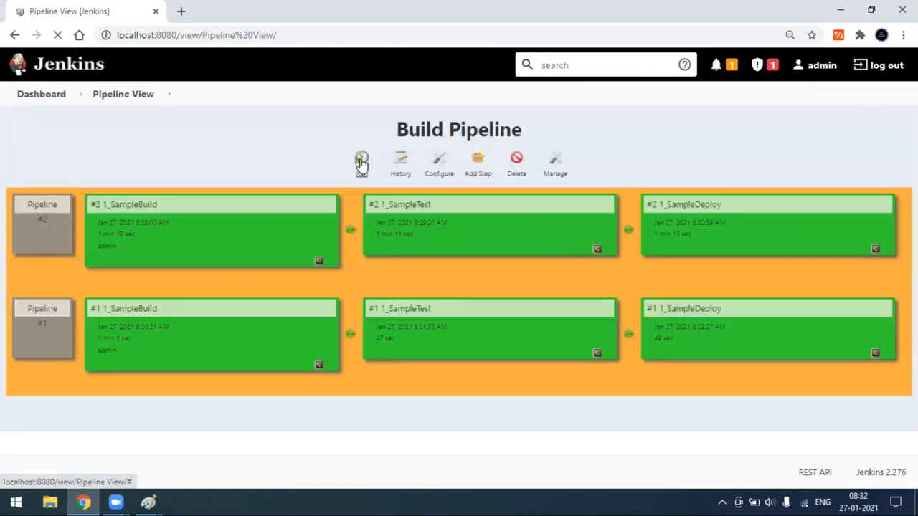
left_click(361, 162)
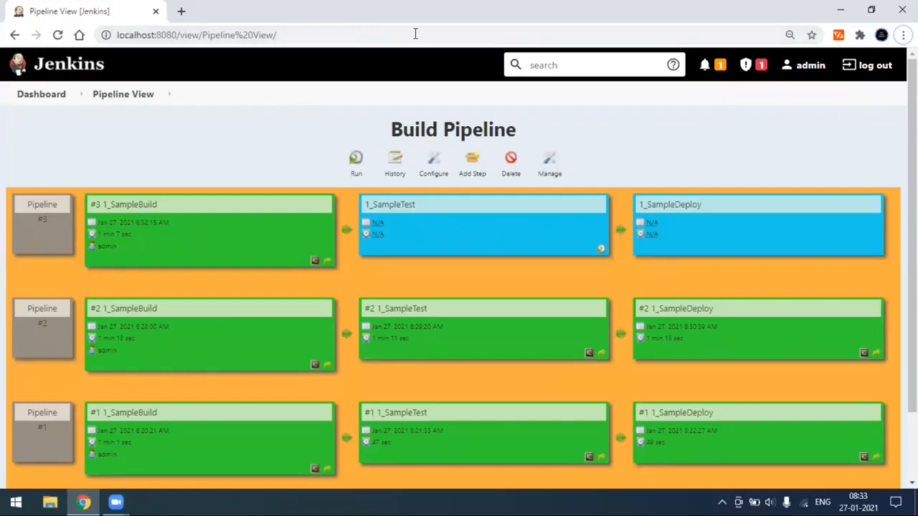
left_click(443, 36)
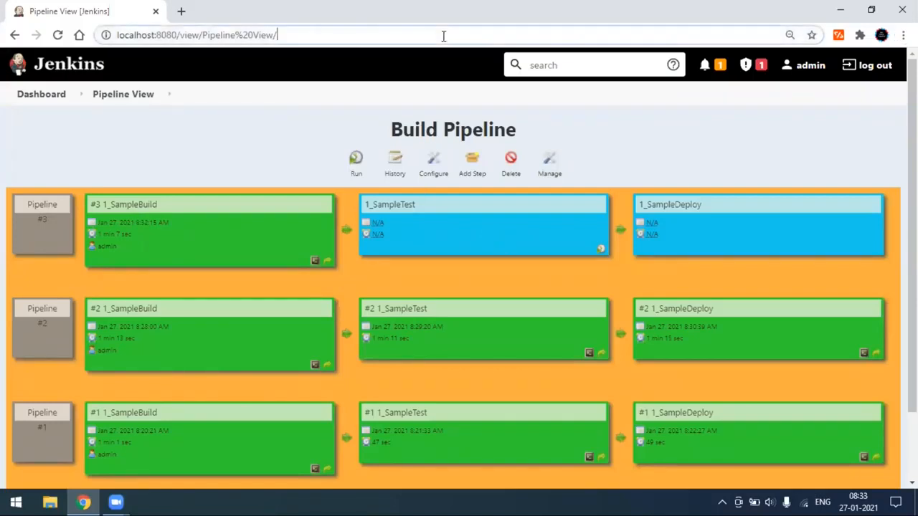
key("Return")
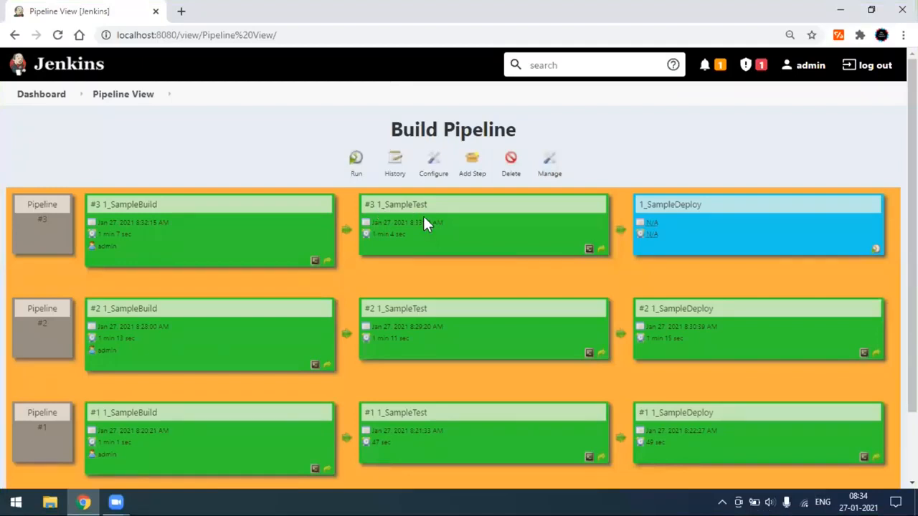
Inspect the console output of 1_SampleTest builds #3 and #2 from their pipeline cards
left_click(589, 249)
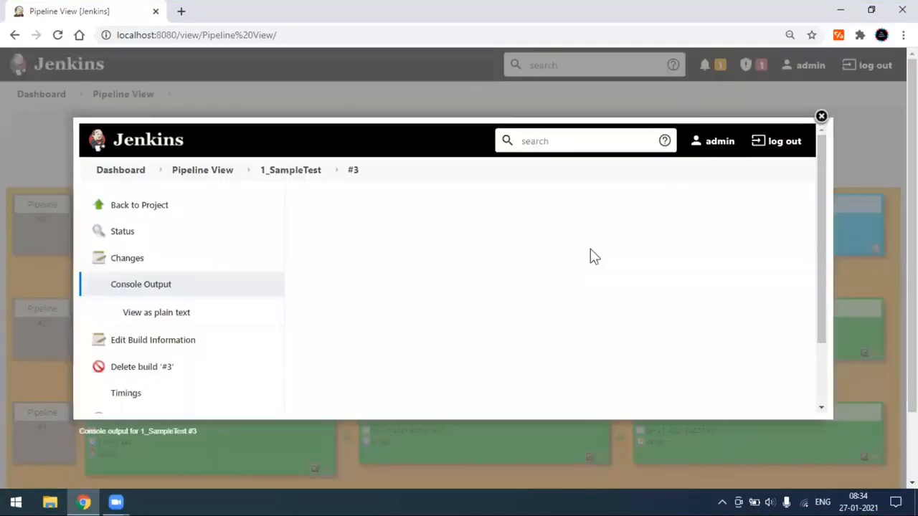
left_click(821, 116)
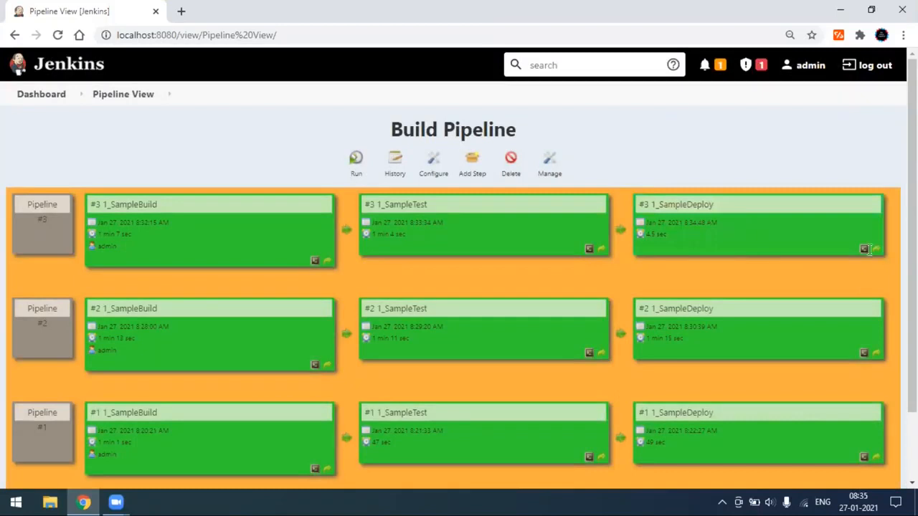
left_click(589, 352)
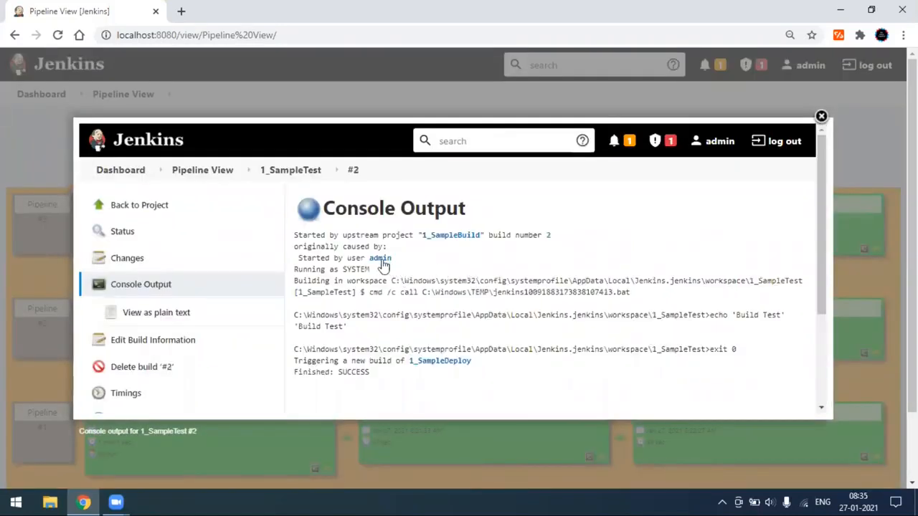
left_click(821, 116)
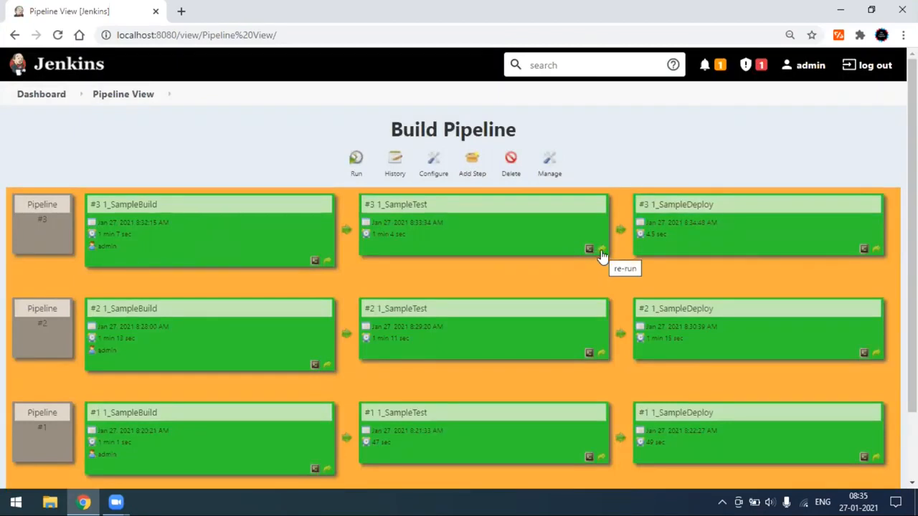
Re-run 1_SampleTest in pipeline #3 and reload the view to follow the test and the downstream 1_SampleDeploy
left_click(602, 250)
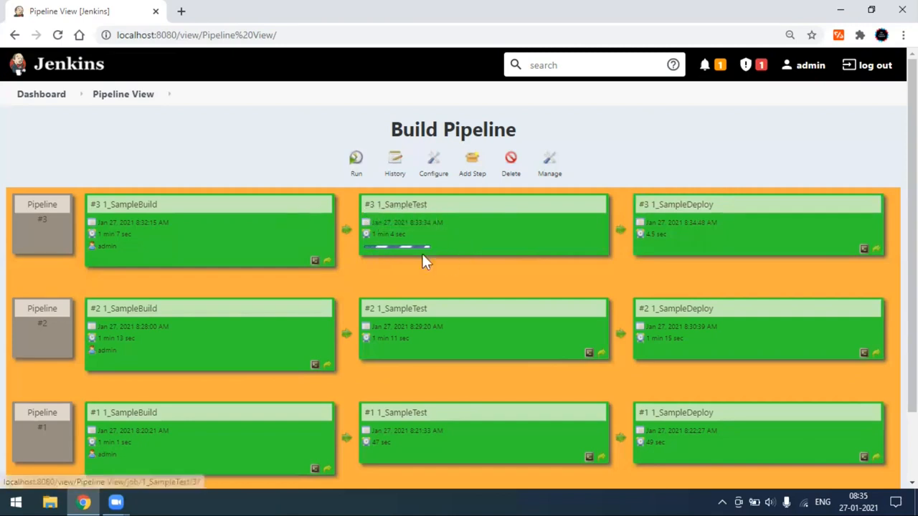
left_click(383, 36)
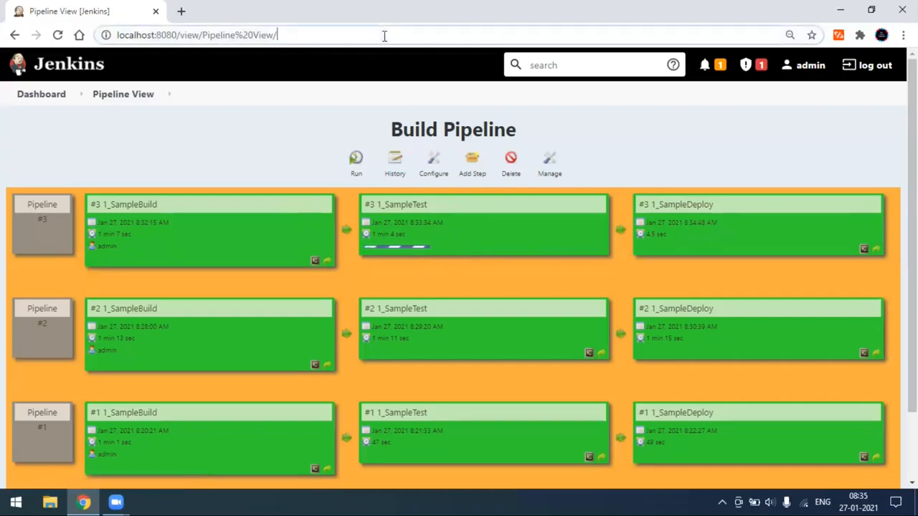
left_click(435, 36)
key("Return")
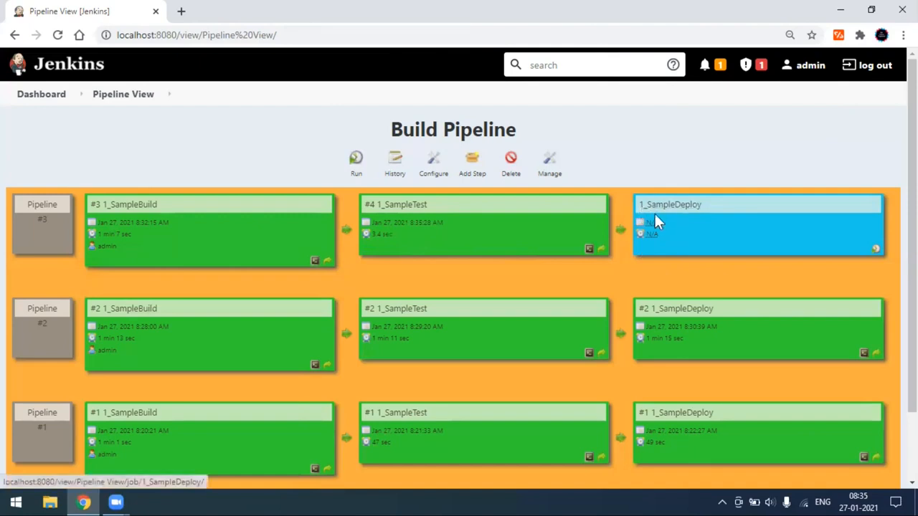
left_click(401, 34)
left_click(402, 34)
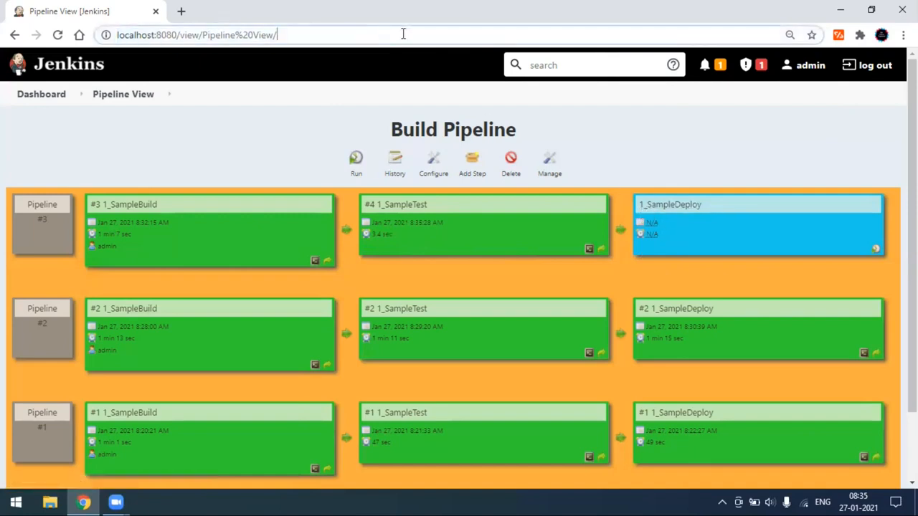
key("Return")
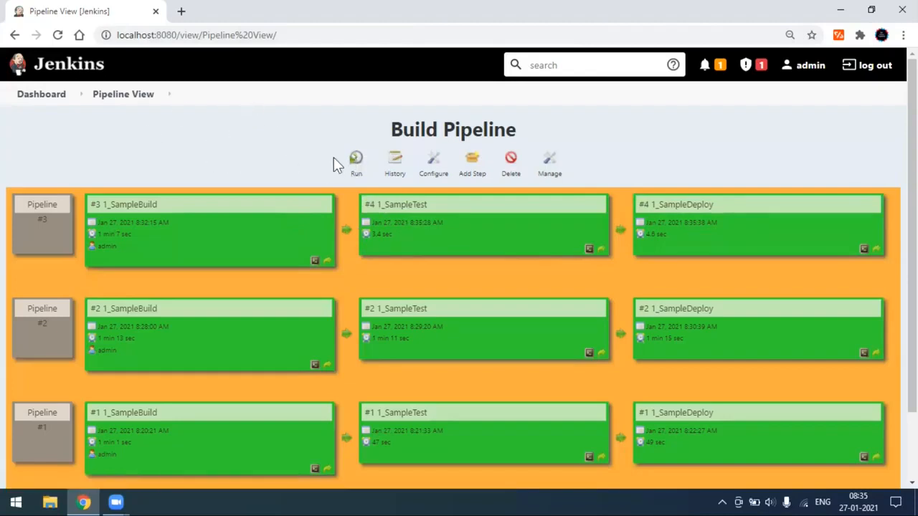
Trigger a new full pipeline run and reload the view to follow pipeline #4
left_click(356, 159)
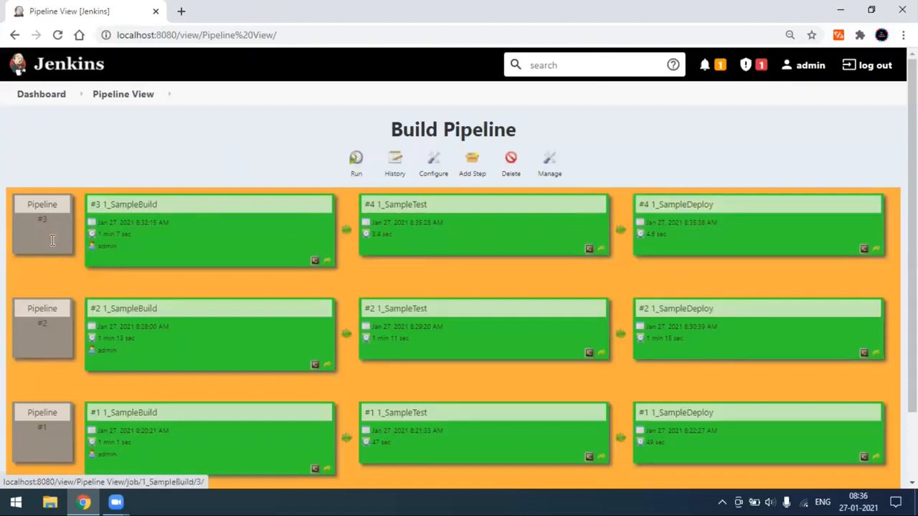
left_click(358, 34)
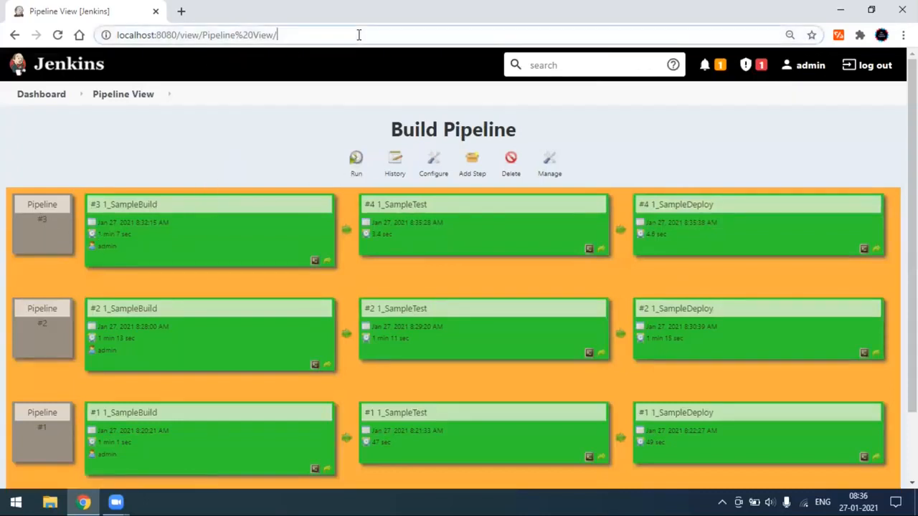
left_click(373, 32)
key("Return")
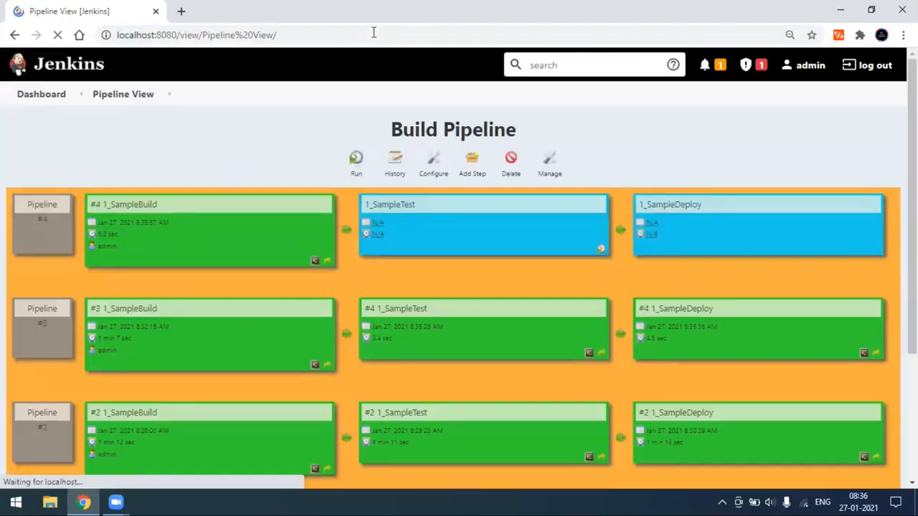
Check the console output of 1_SampleBuild #4 and reload the view to follow its downstream test and deploy jobs
left_click(314, 262)
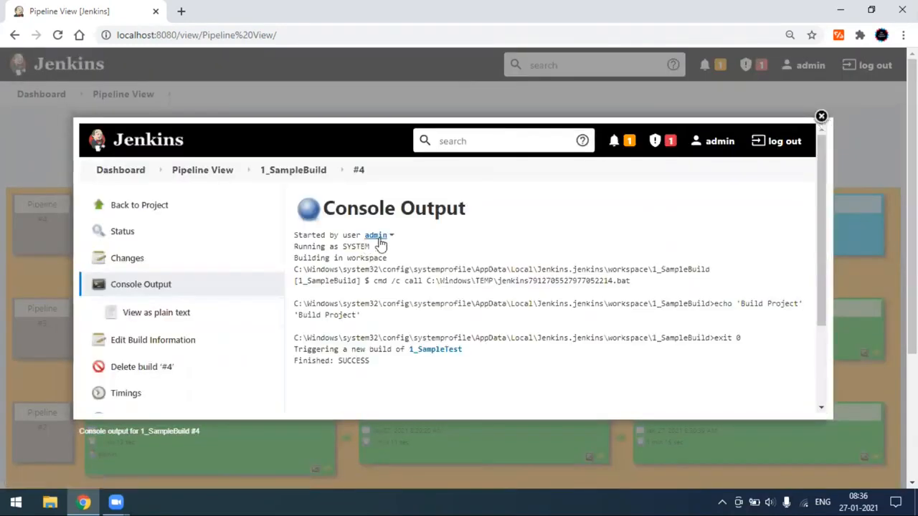
left_click(821, 117)
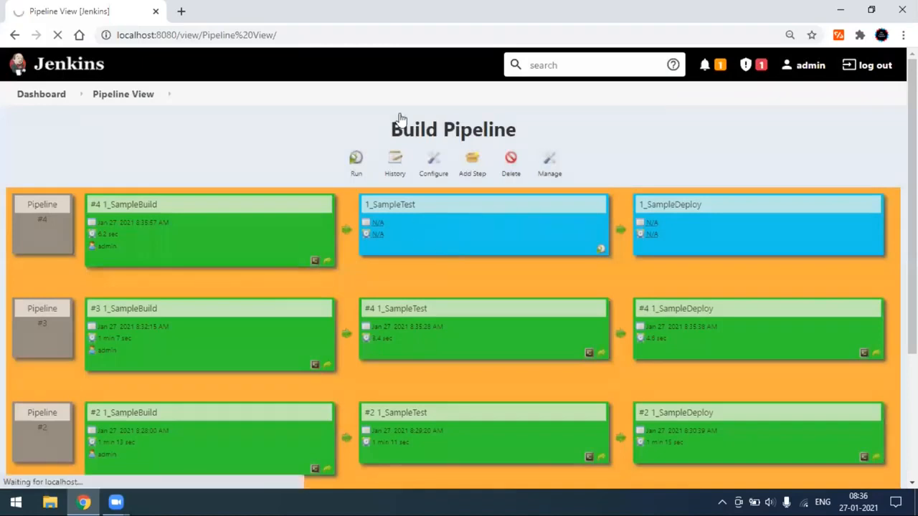
left_click(457, 35)
left_click(457, 35)
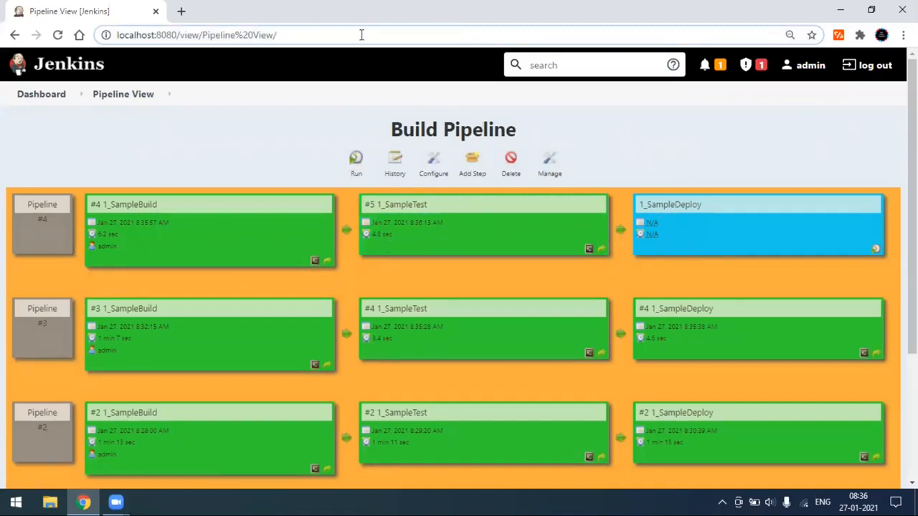
key("Return")
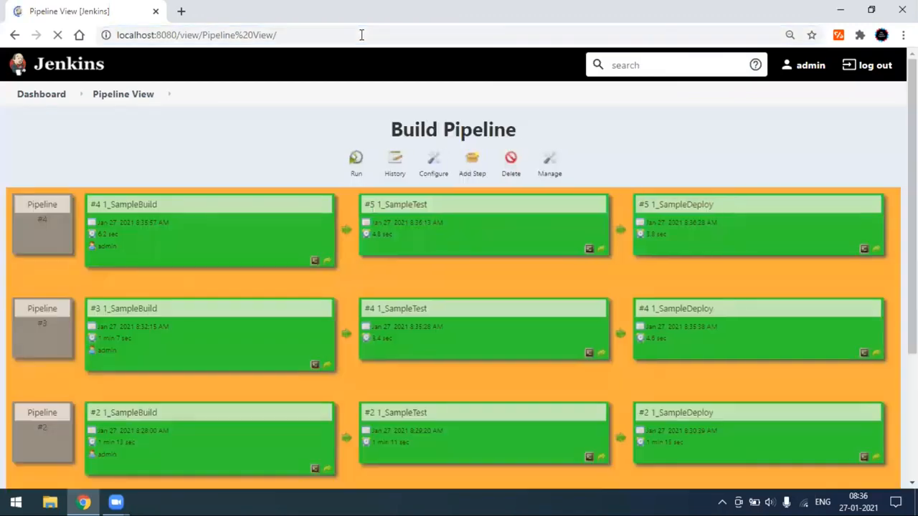